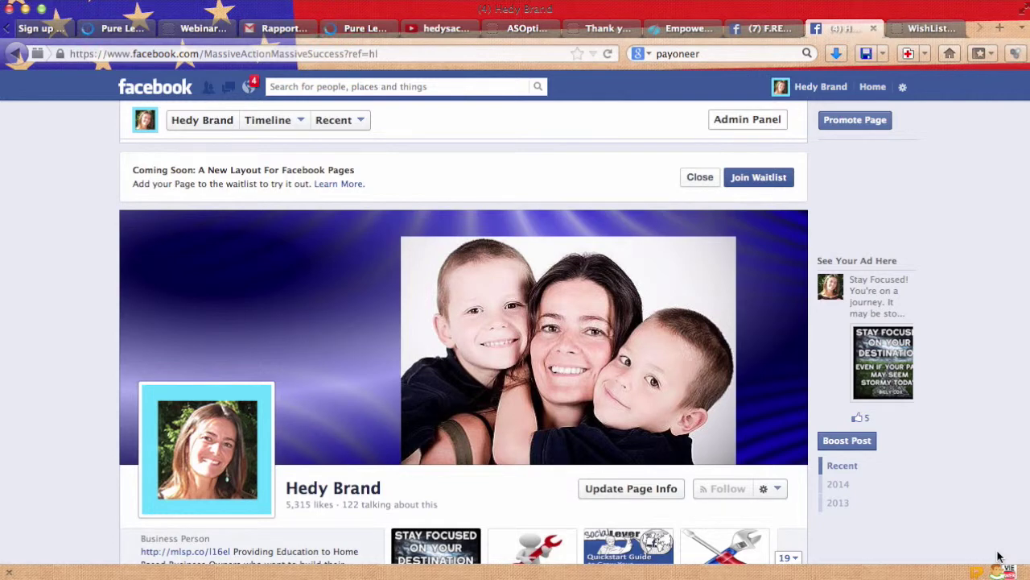
- Switch from the Facebook page to the hedysacademy YouTube channel tab
left_click(453, 30)
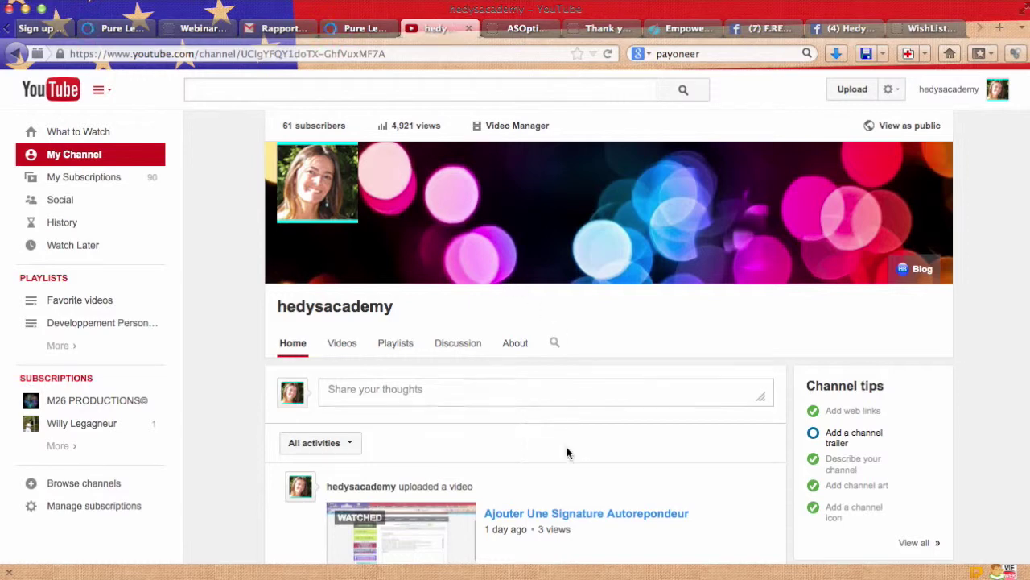
- Open the Ajouter Cases Tel Skype Autorepondeur video from the channel feed and pause it
scroll(567, 453, "down", 3)
scroll(567, 453, "down", 1)
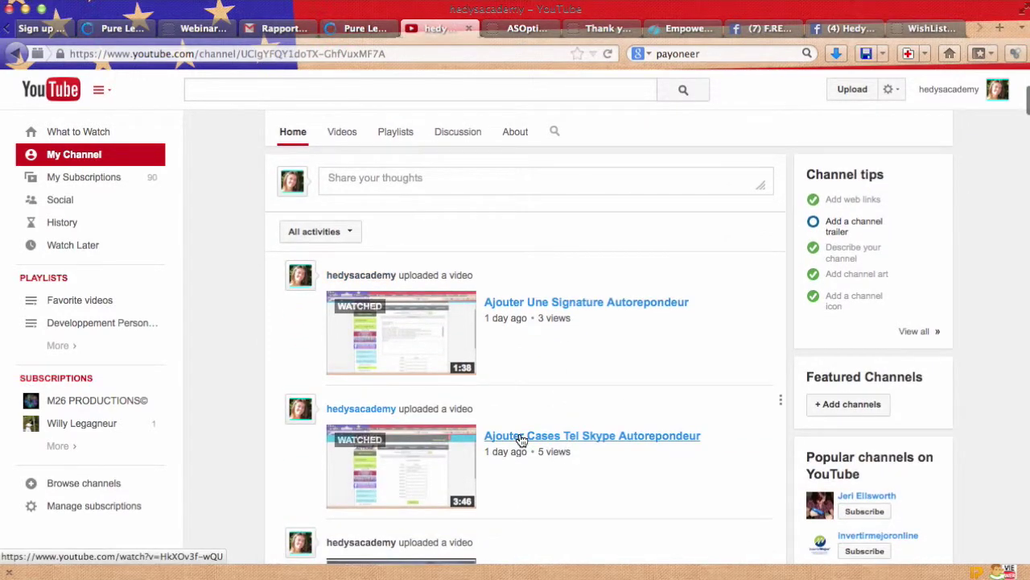
left_click(521, 439)
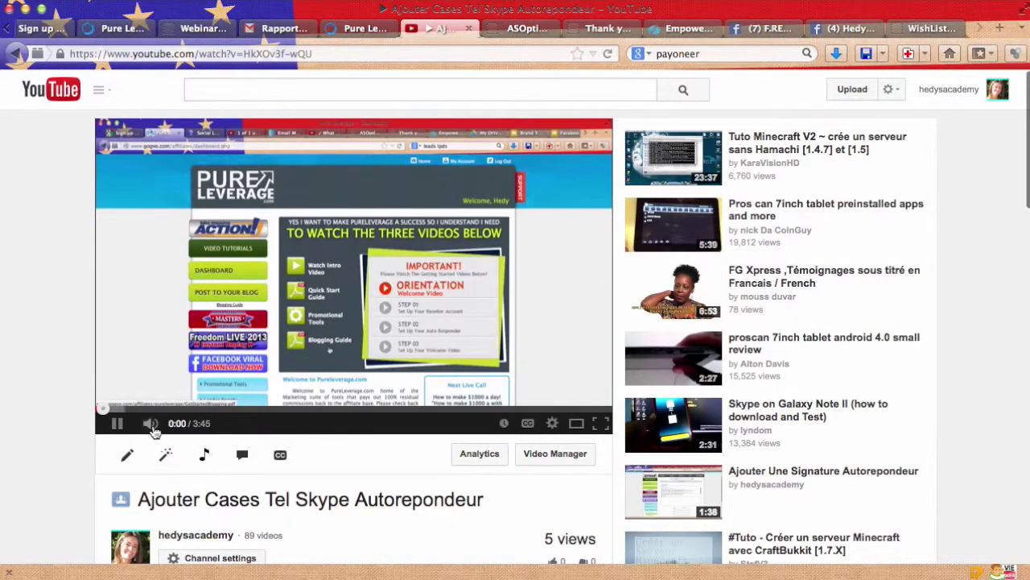
left_click(117, 425)
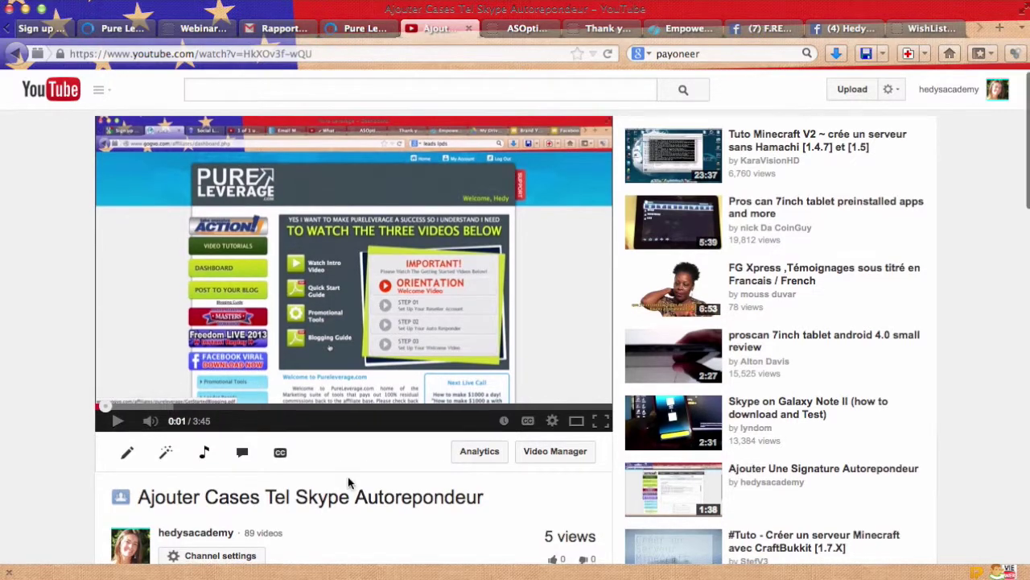
- Scroll the watch page and bring up the gear menu's channel shortcuts
scroll(348, 479, "down", 5)
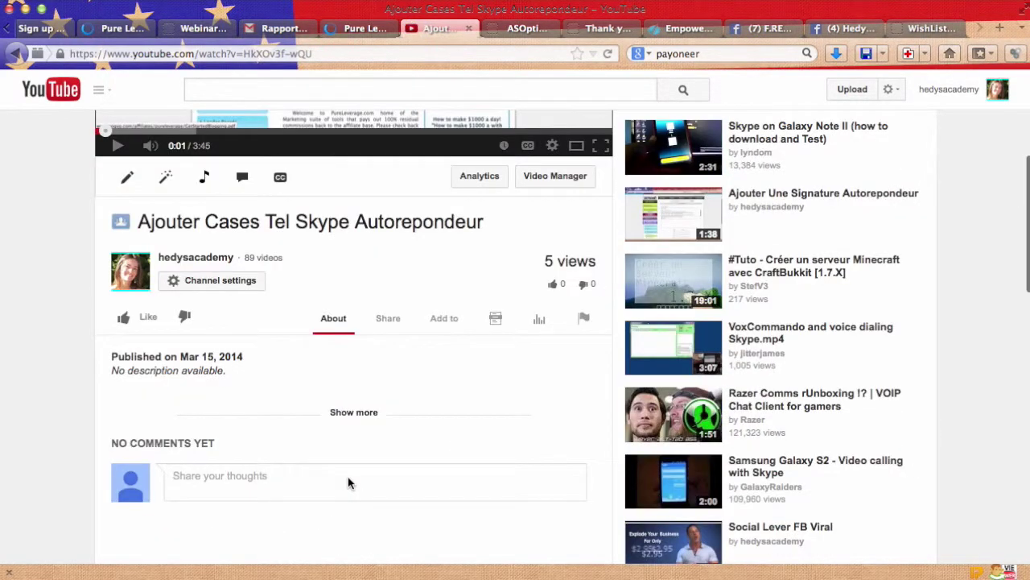
scroll(348, 481, "up", 5)
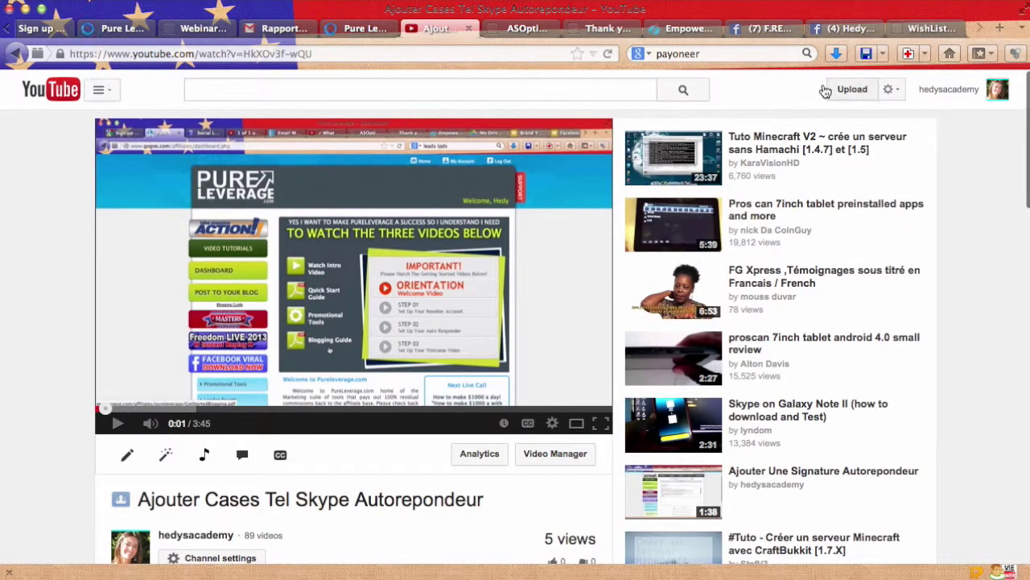
left_click(889, 89)
- Edit the Ajouter Cases Tel Skype Autorepondeur video from Video Manager and go to its Annotations
left_click(831, 140)
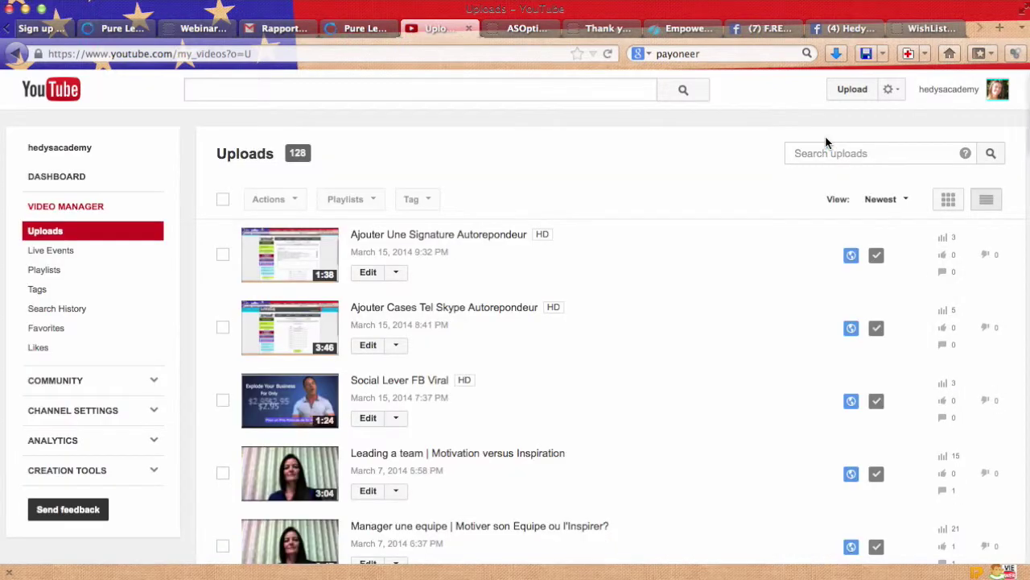
left_click(368, 348)
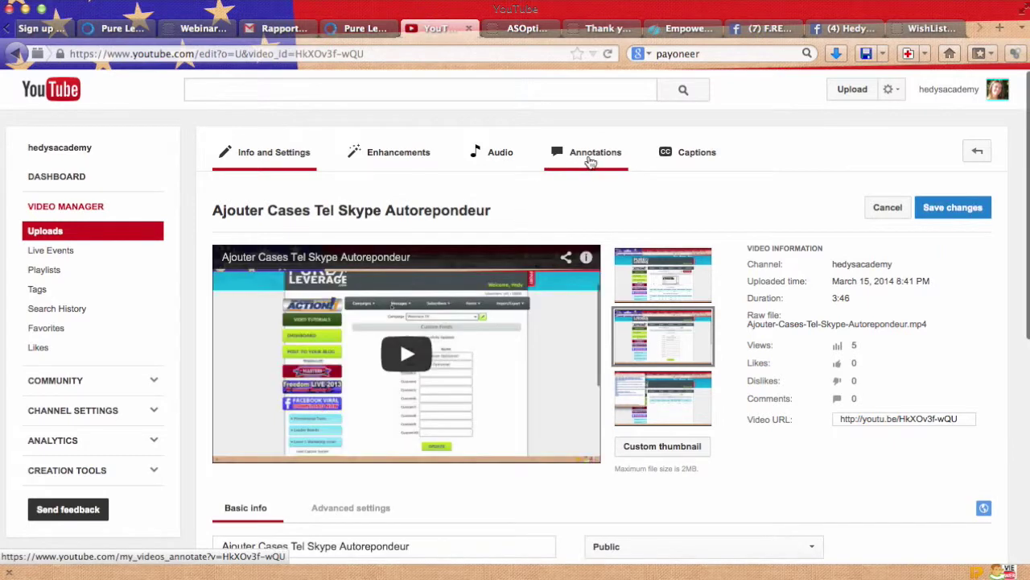
left_click(590, 161)
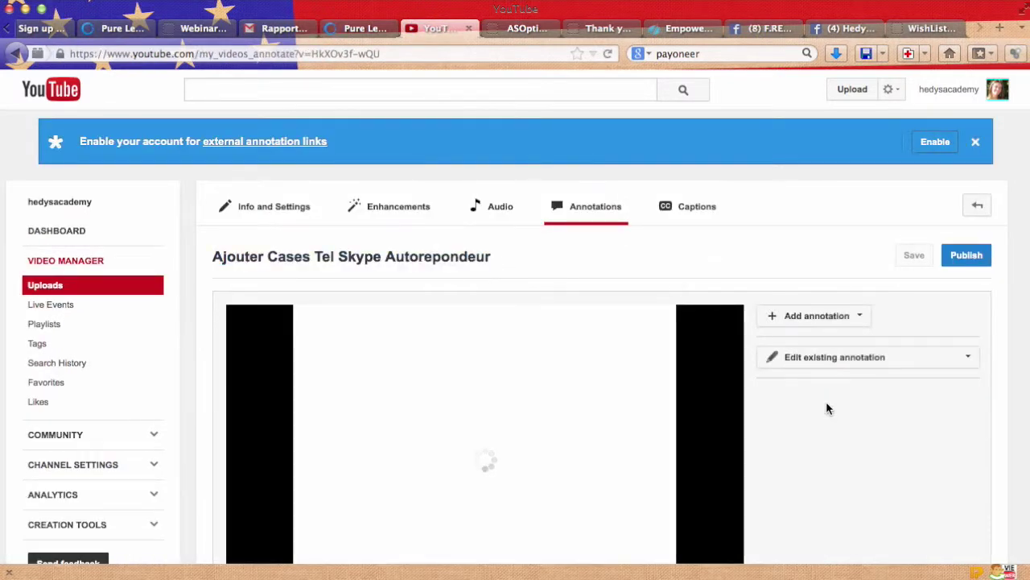
- Play the video in the annotations editor and add a Note annotation
scroll(607, 443, "down", 3)
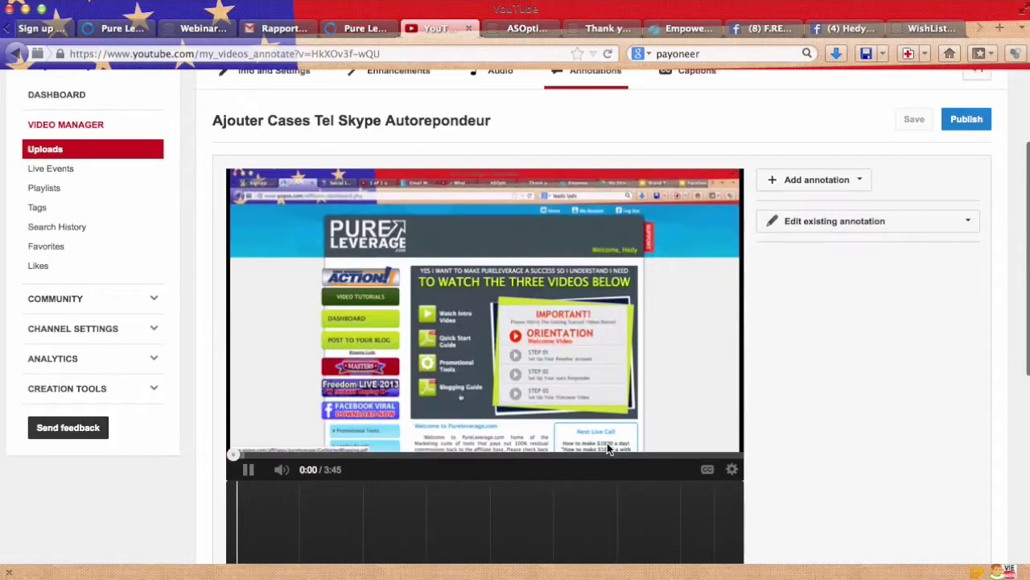
left_click(512, 357)
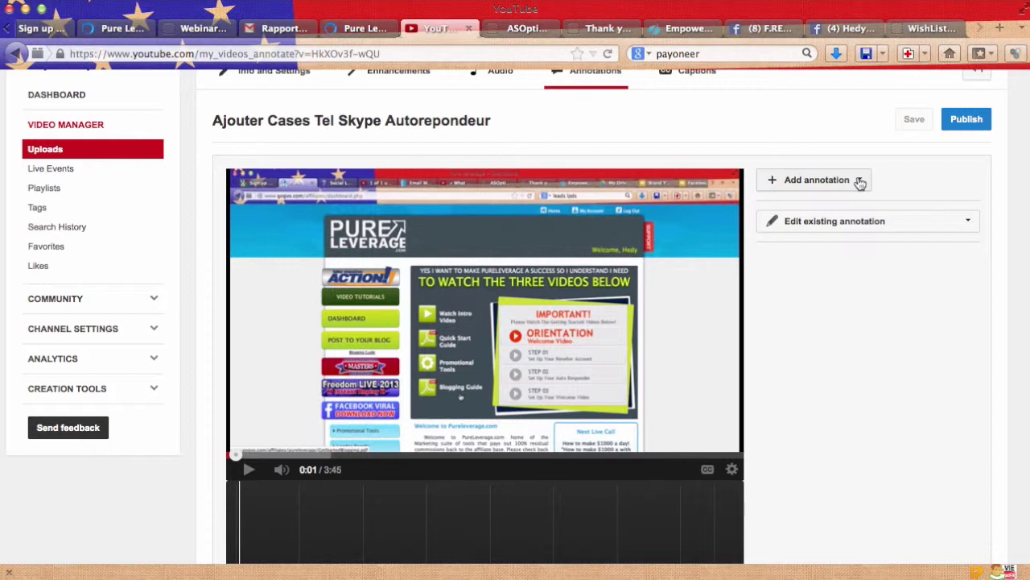
left_click(812, 183)
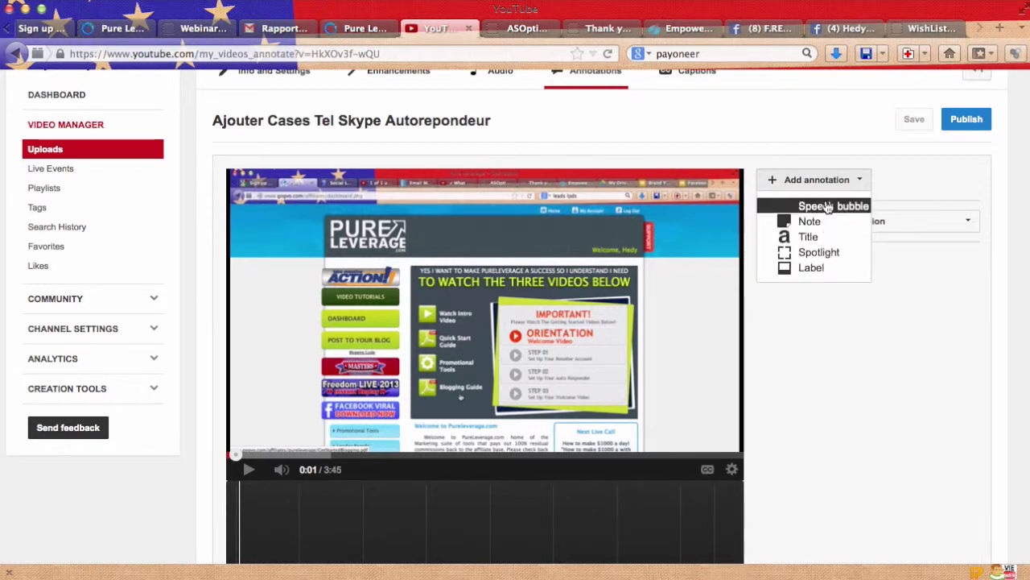
left_click(811, 221)
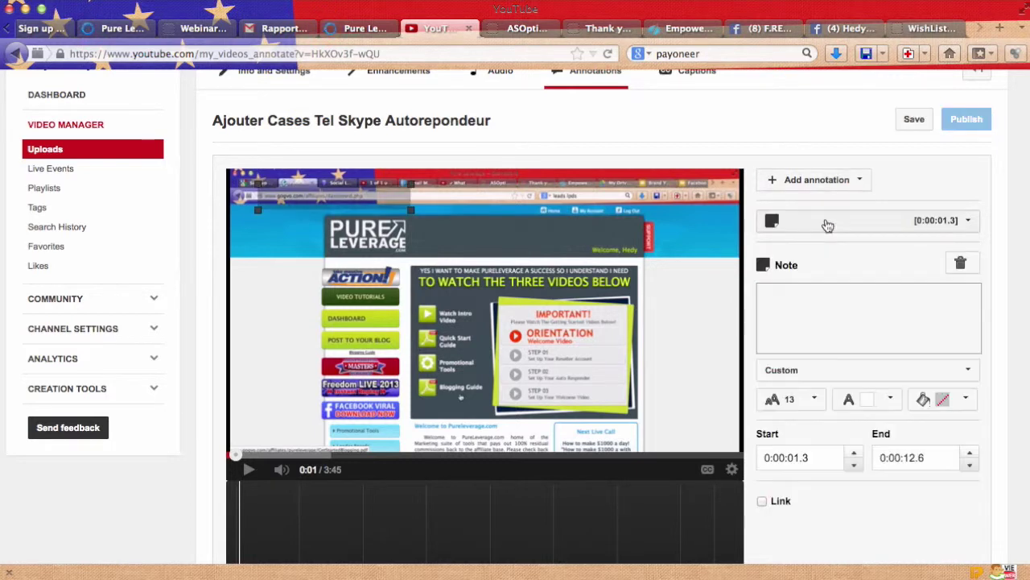
- Enter 'Subscrivez à Hedy Brand' as the note text, correcting the typo
left_click(810, 299)
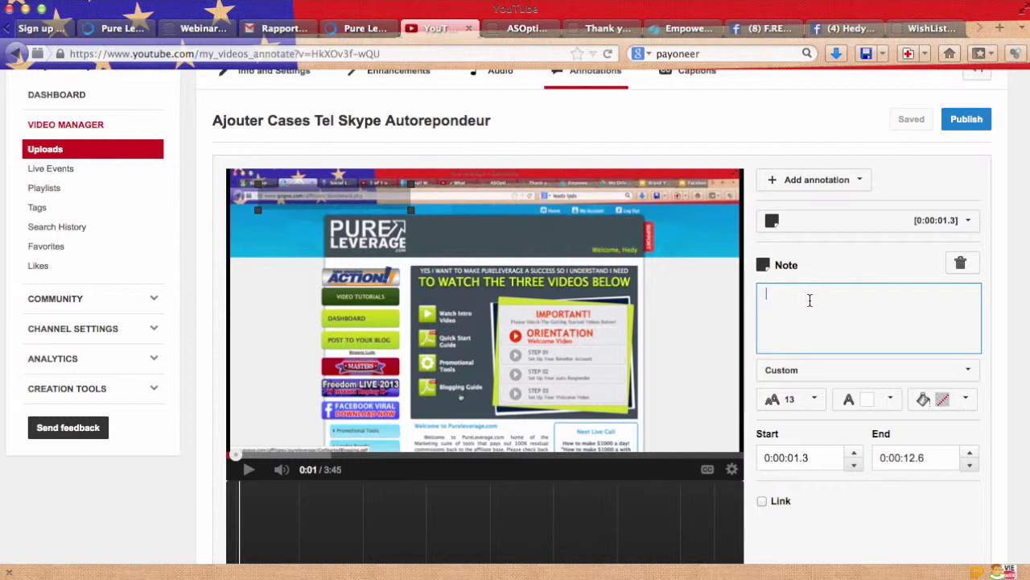
type("S")
type("ubsc")
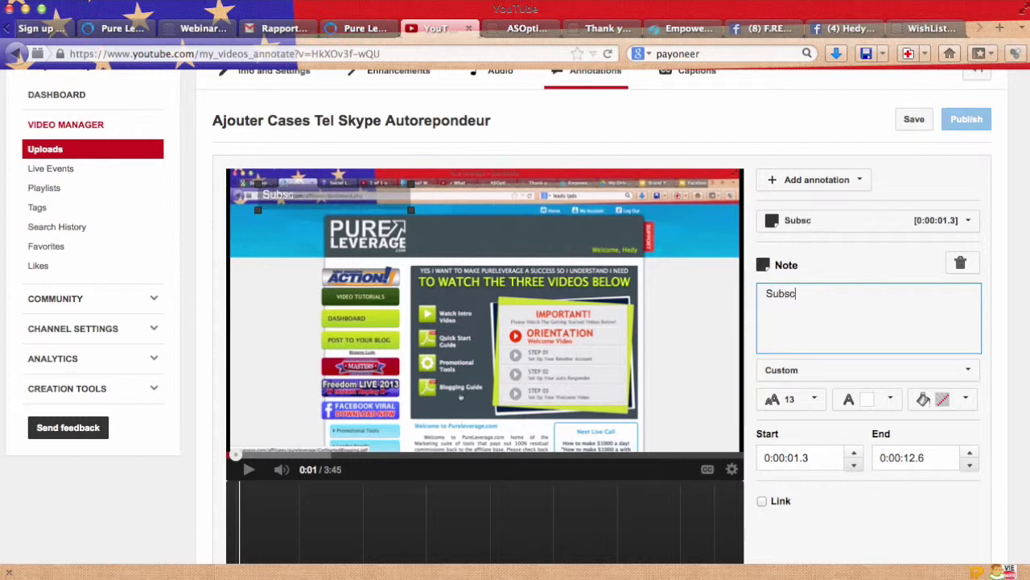
type("ribe")
type("z")
type("à")
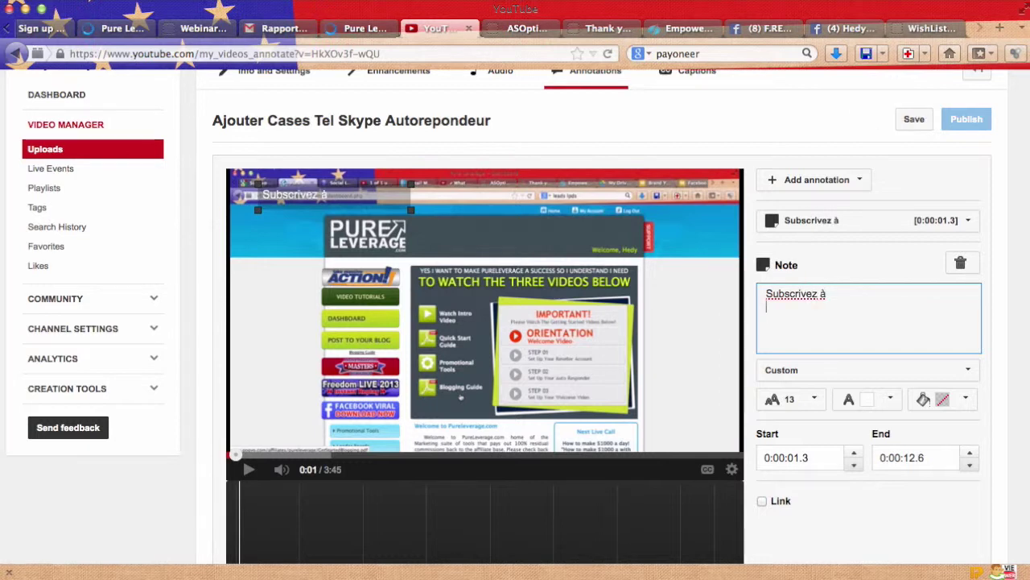
type("Heduy")
type("ran")
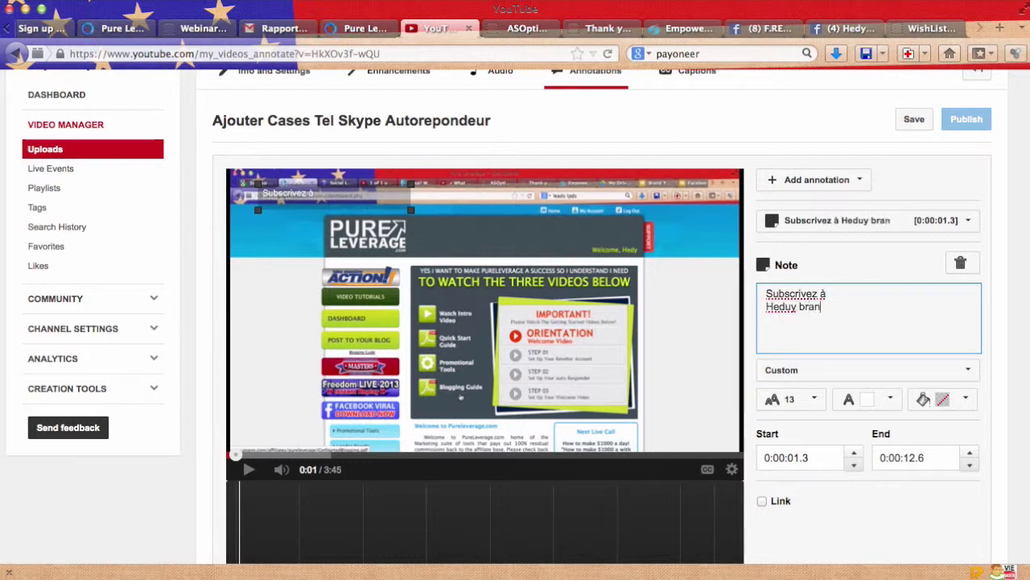
type("d")
key("BackSpace")
key("BackSpace")
key("BackSpace")
key("BackSpace")
key("BackSpace")
key("BackSpace")
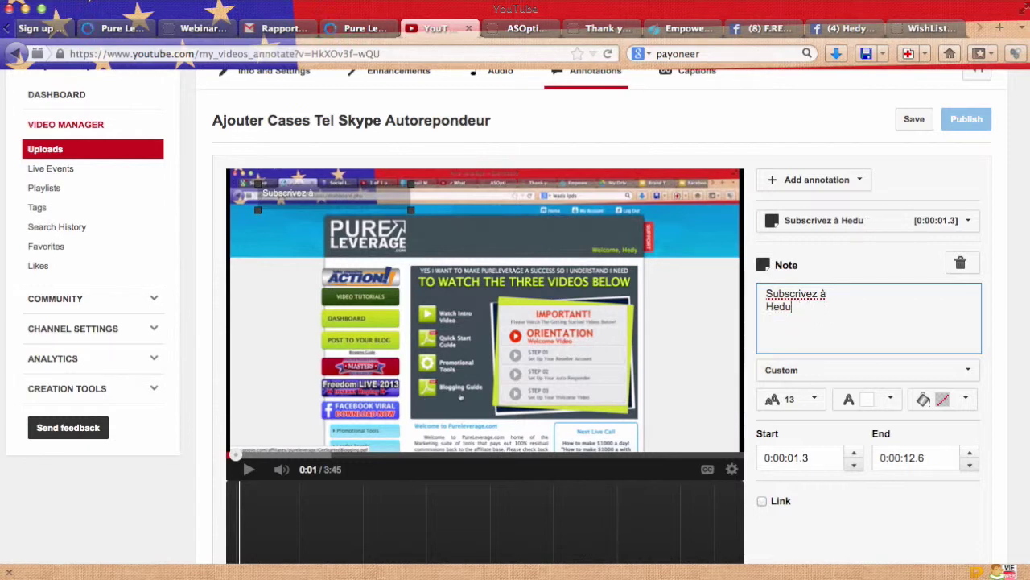
type("rand")
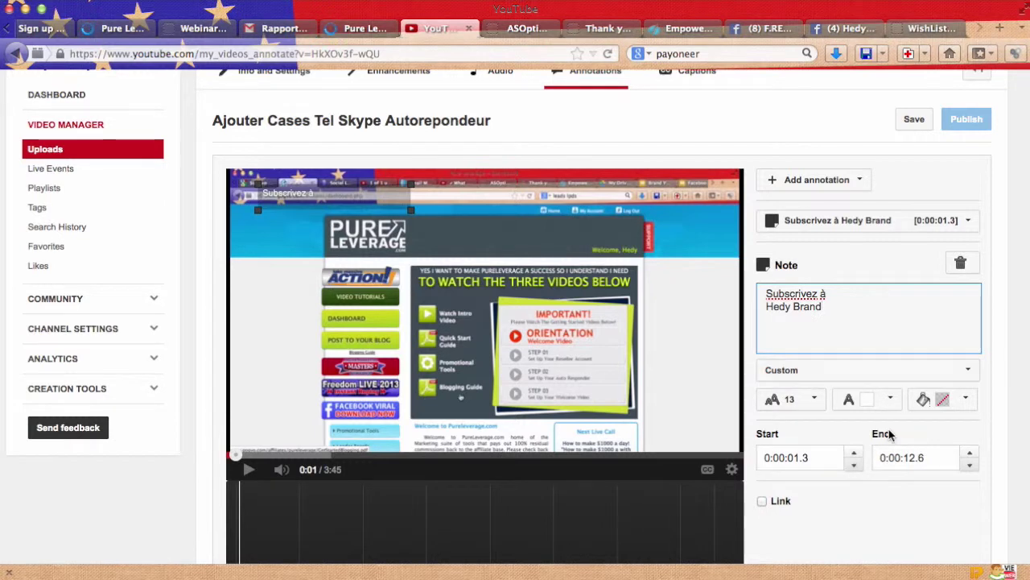
left_click(964, 400)
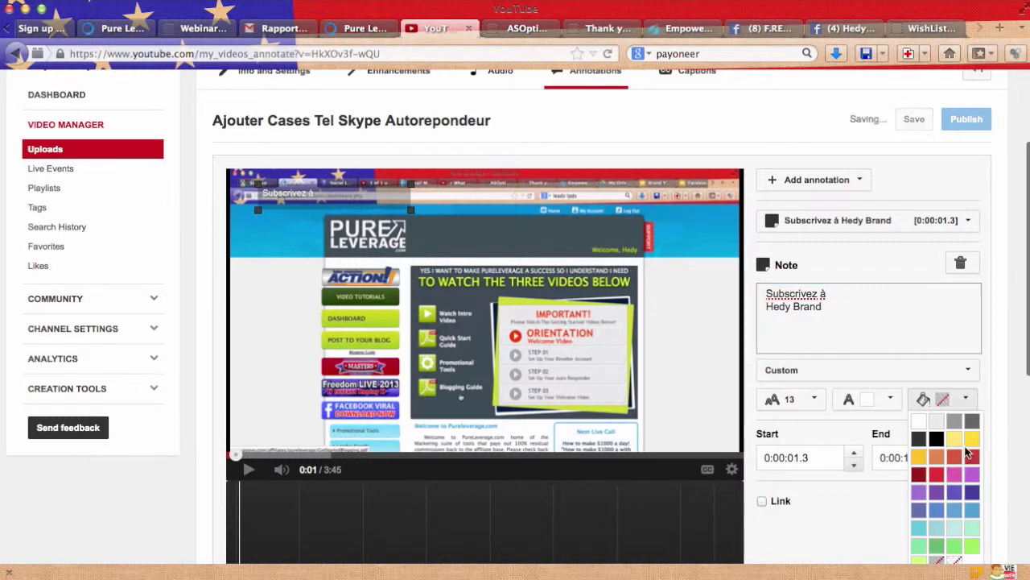
- Give the note a red background, narrow it onto two lines, and move it top-right
left_click(955, 459)
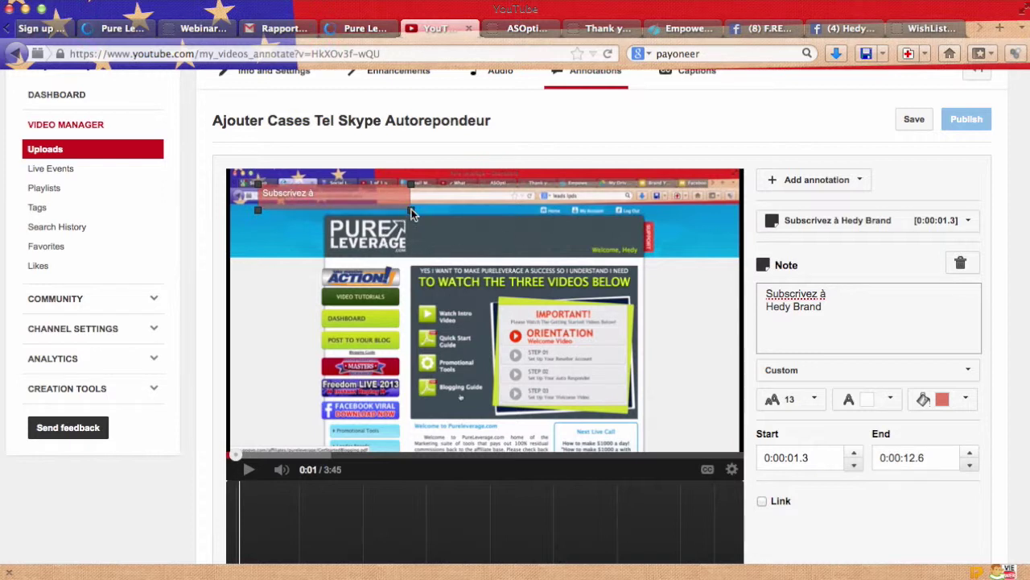
mouse_move(411, 212)
left_mouse_down()
mouse_move(333, 213)
mouse_move(337, 222)
left_mouse_up()
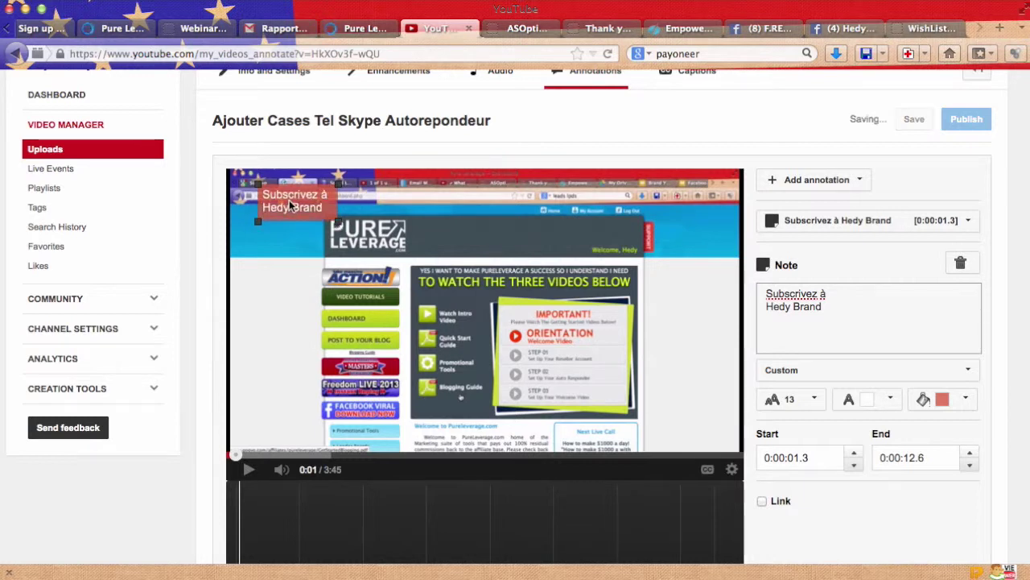
mouse_move(289, 199)
left_mouse_down()
mouse_move(722, 210)
mouse_move(702, 203)
left_mouse_up()
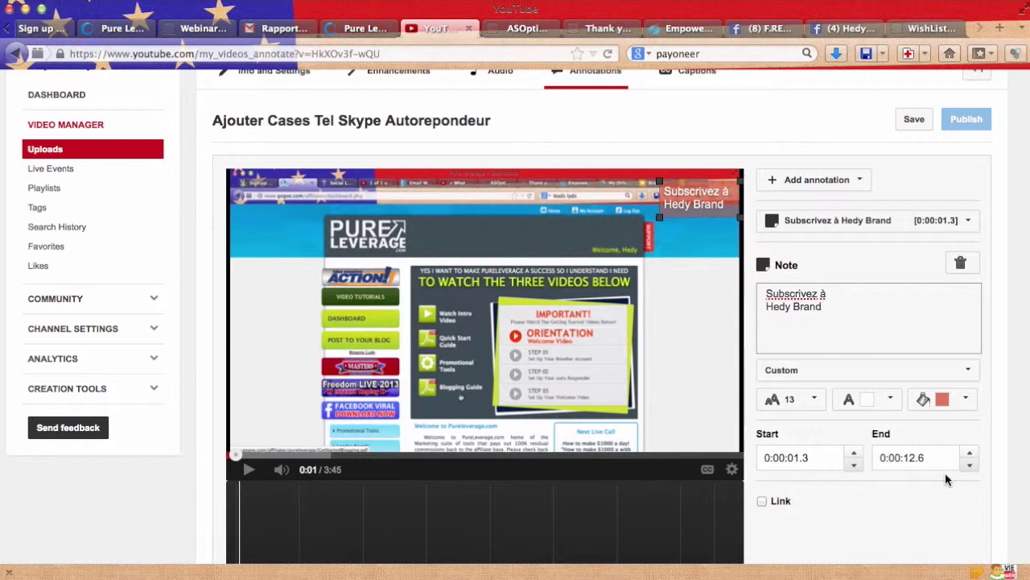
- Time the note on the timeline to show from 3:26.5 to 3:45.4
scroll(900, 511, "down", 2)
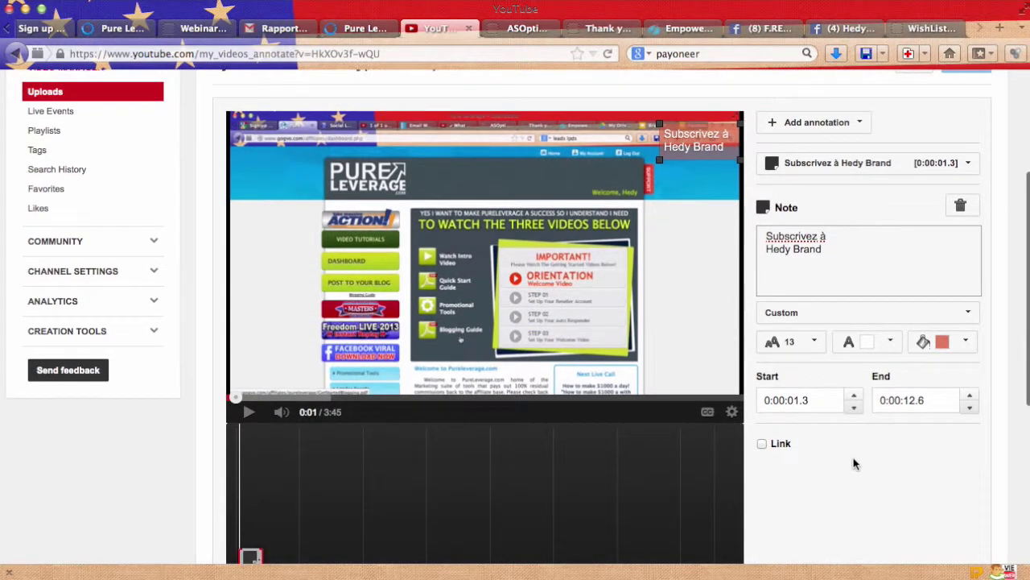
scroll(941, 495, "down", 3)
scroll(945, 495, "down", 1)
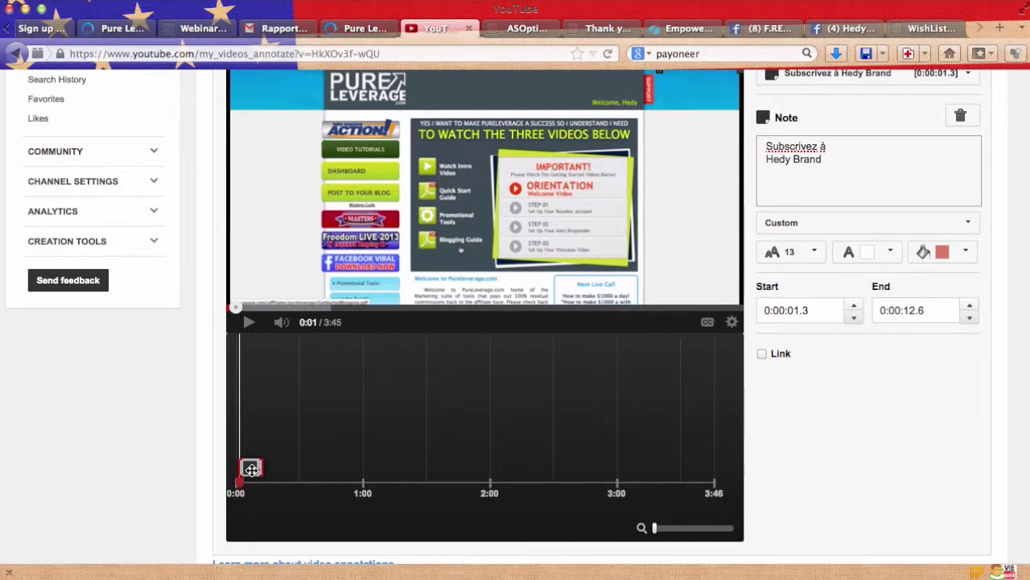
mouse_move(251, 467)
left_mouse_down()
mouse_move(667, 467)
mouse_move(710, 486)
left_mouse_up()
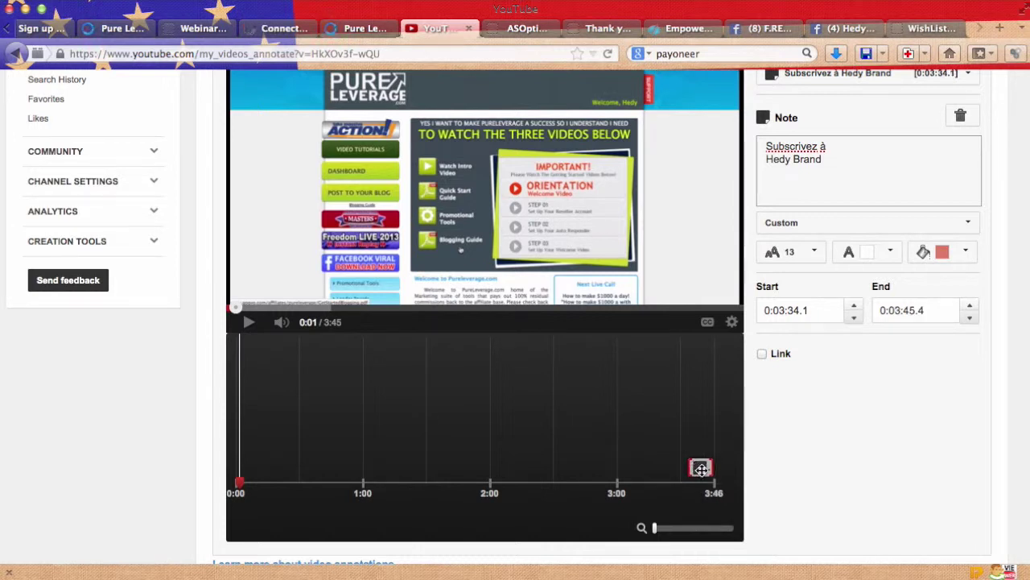
mouse_move(701, 467)
left_mouse_down()
mouse_move(373, 465)
mouse_move(774, 454)
left_mouse_up()
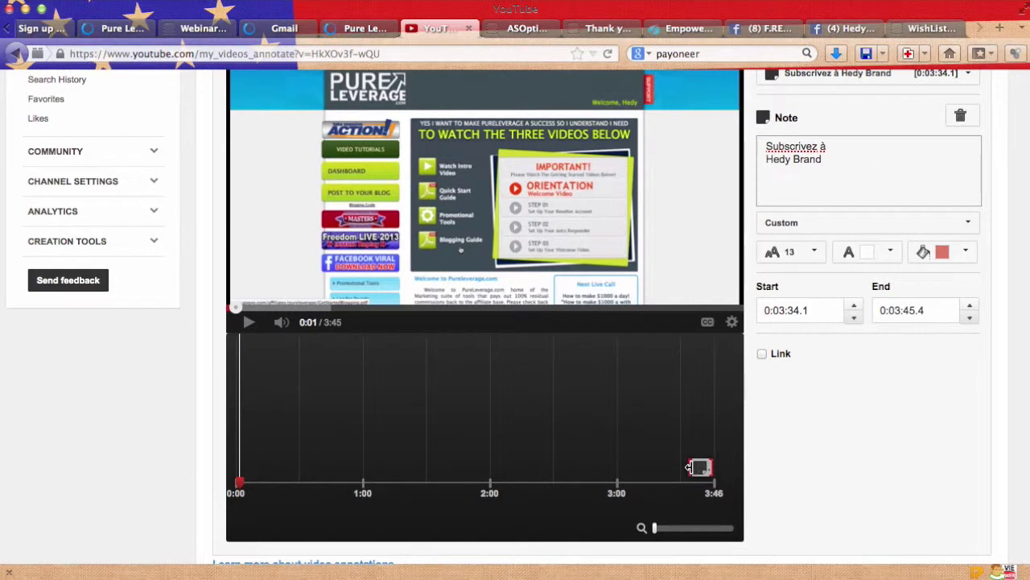
left_click_drag(689, 468, 660, 467)
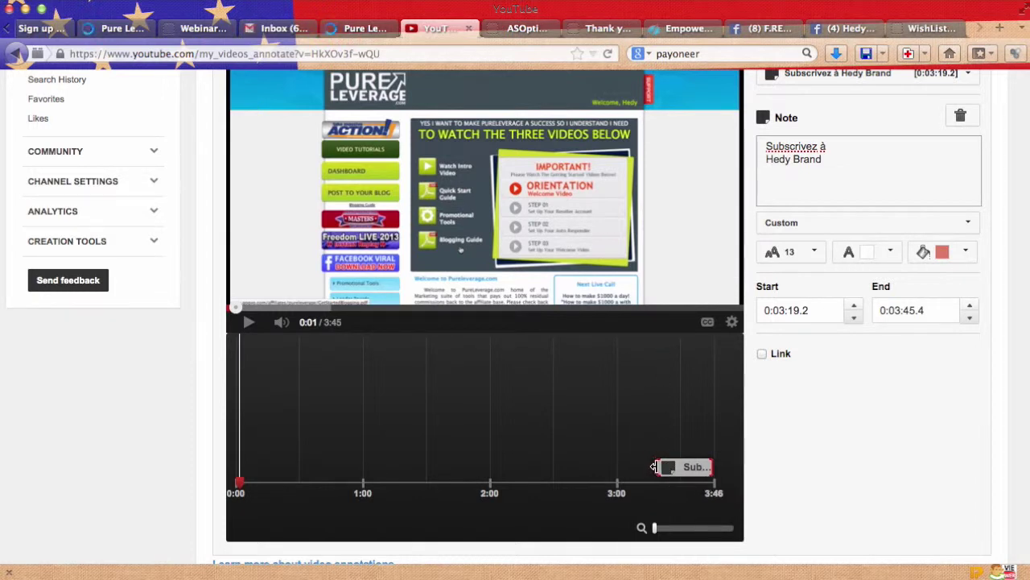
mouse_move(659, 467)
left_mouse_down()
mouse_move(514, 473)
mouse_move(680, 478)
mouse_move(673, 472)
left_mouse_up()
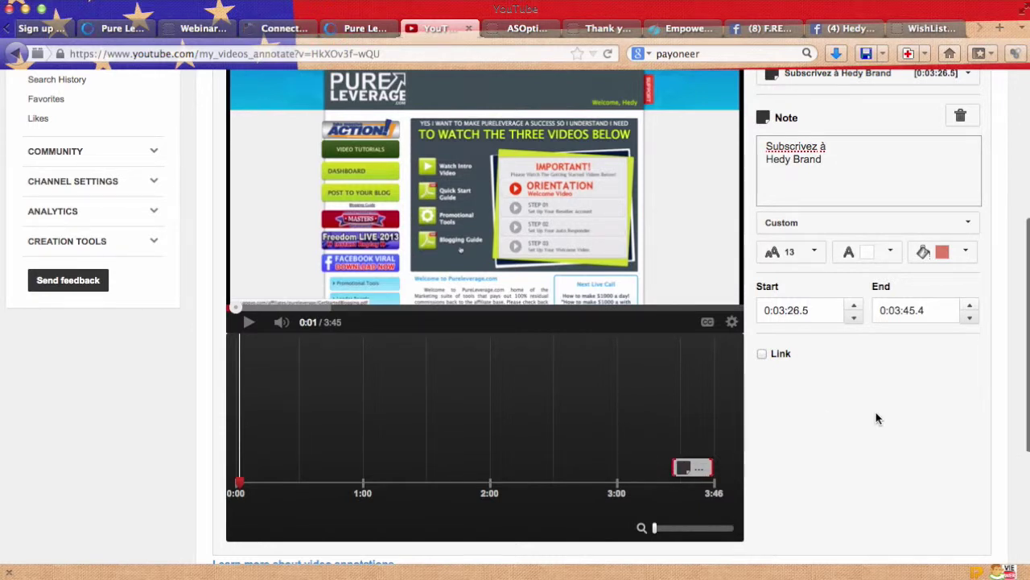
scroll(877, 419, "down", 2)
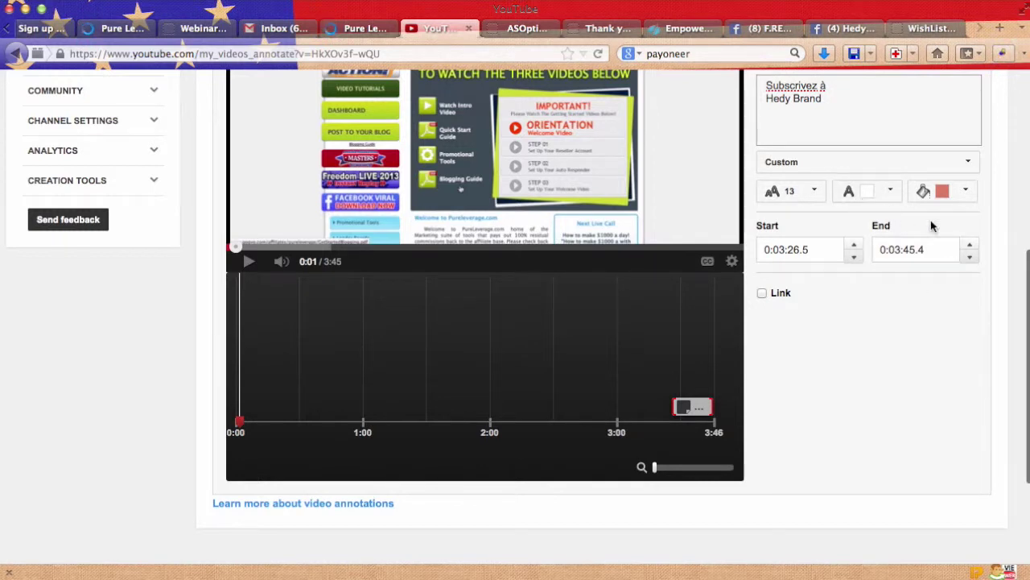
- Turn on the note's link, set it to Subscribe, and enter the hedysacademy channel
left_click(762, 293)
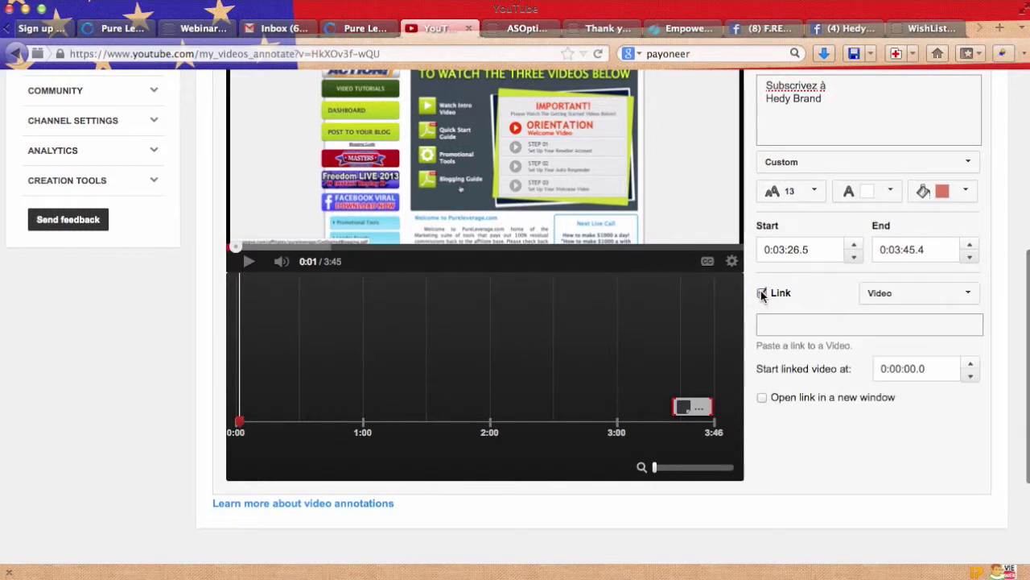
left_click(968, 294)
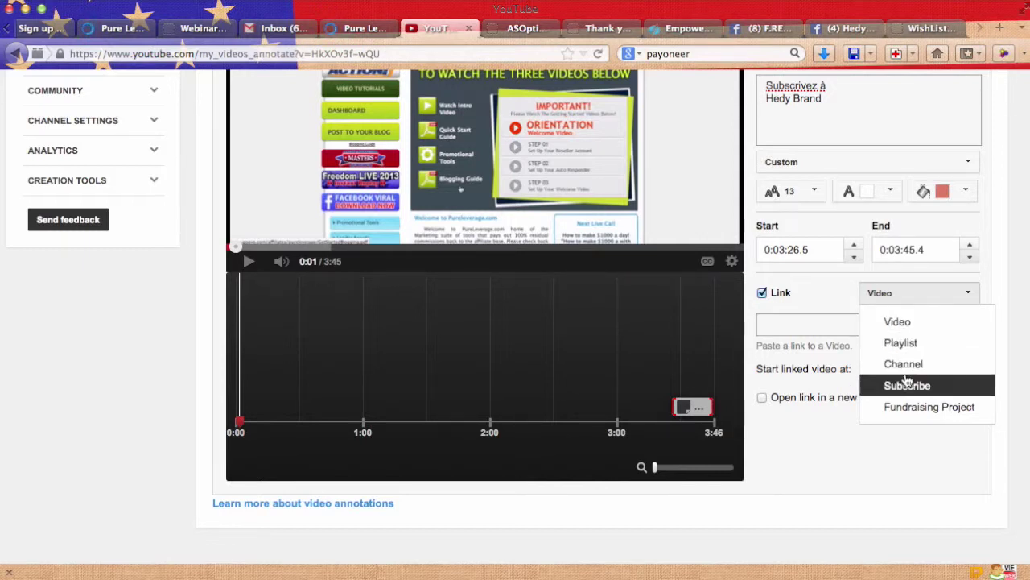
left_click(907, 383)
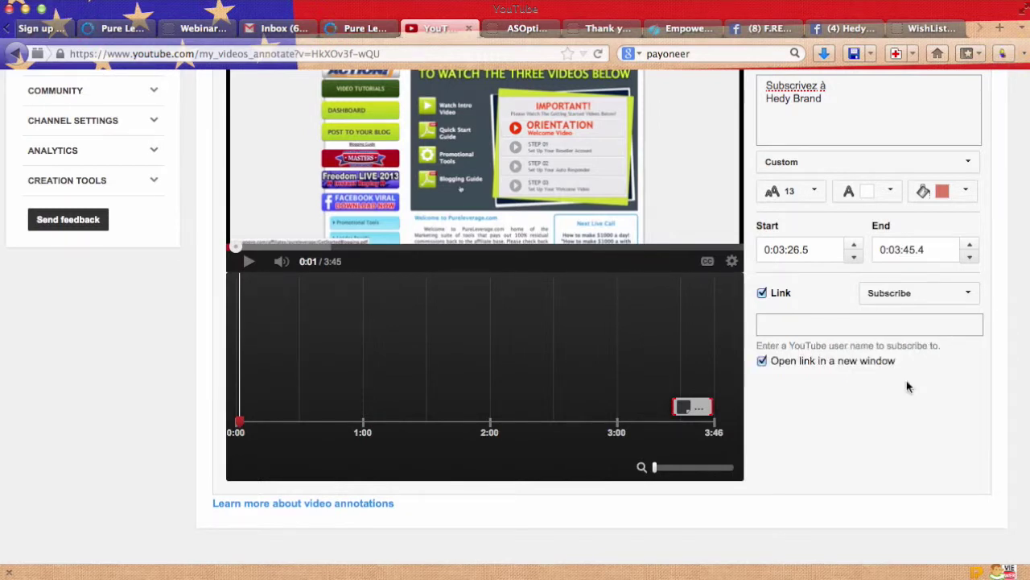
left_click(855, 326)
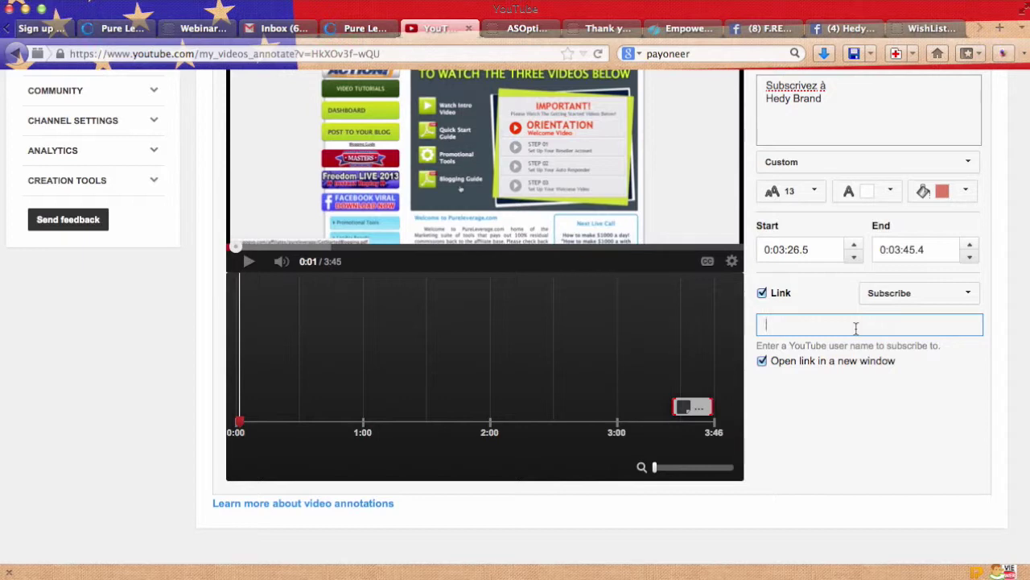
type("hedaysaca")
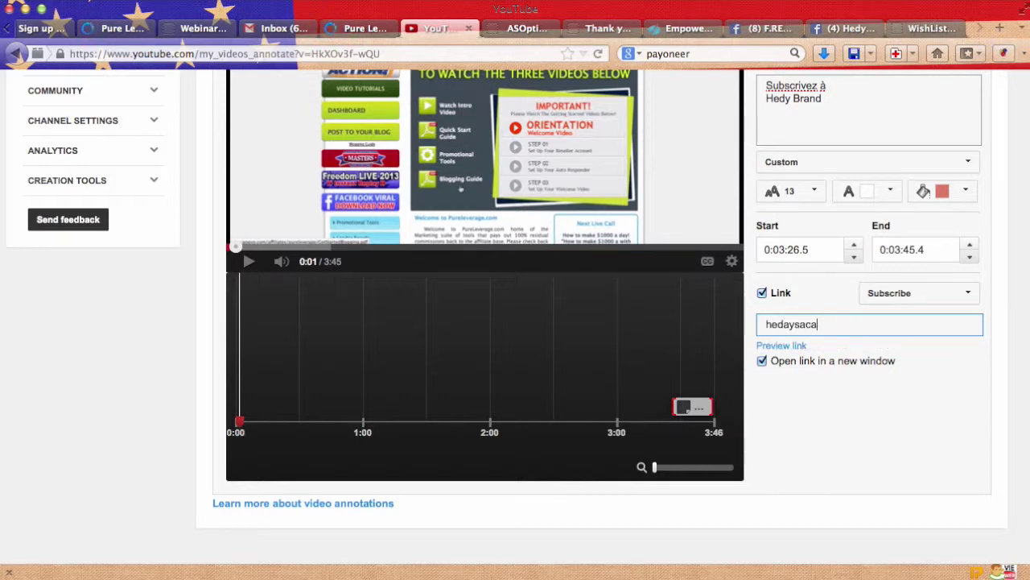
type("de")
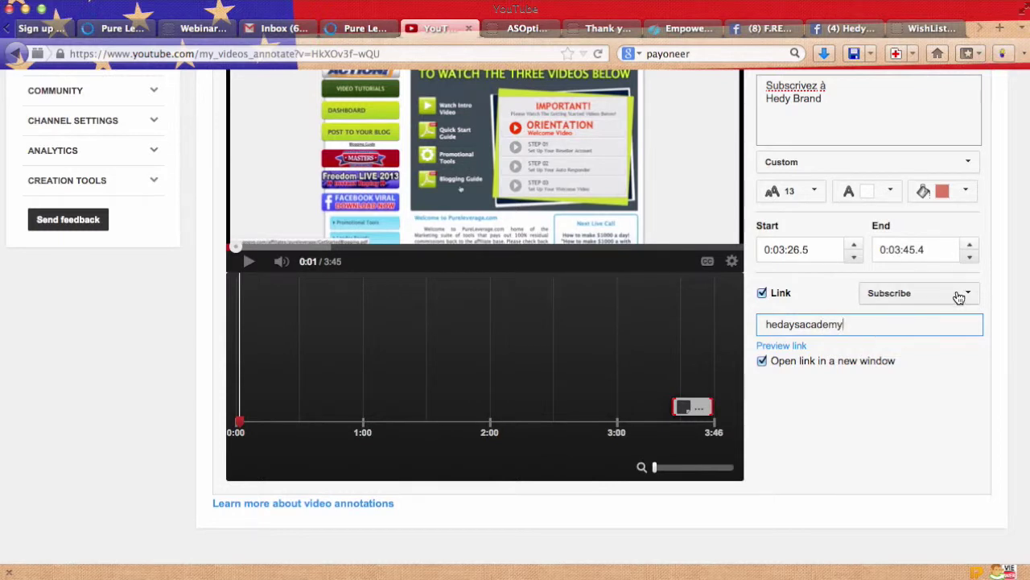
- Fix the typo in the channel name and publish the annotation changes
left_click(790, 322)
key("BackSpace")
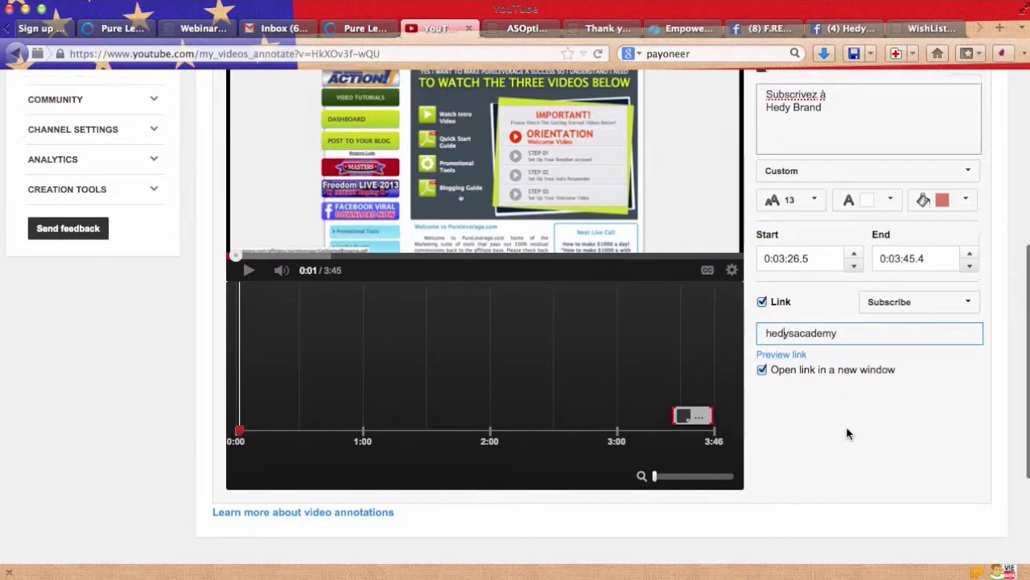
scroll(846, 426, "up", 5)
left_click(957, 256)
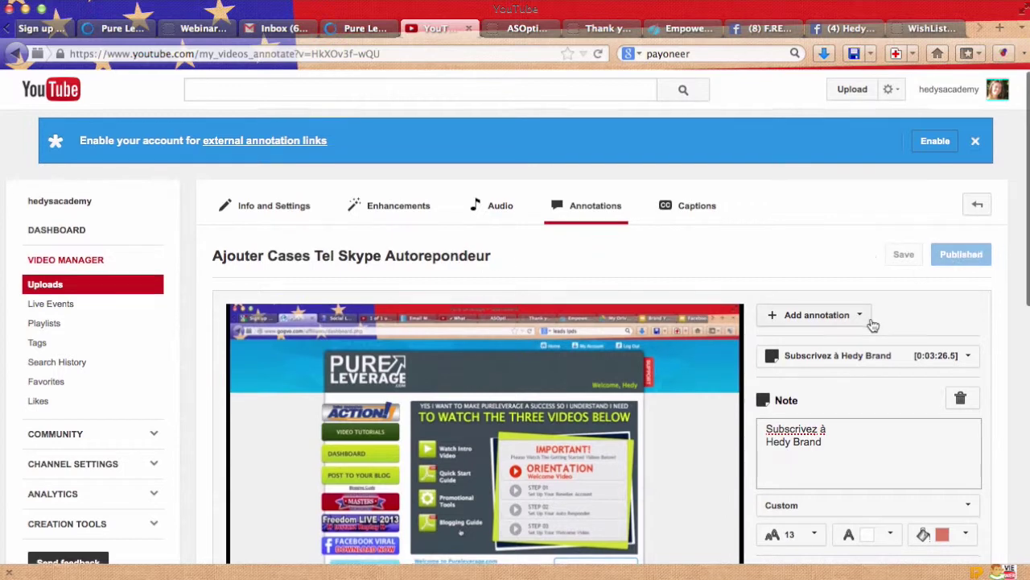
scroll(872, 325, "down", 5)
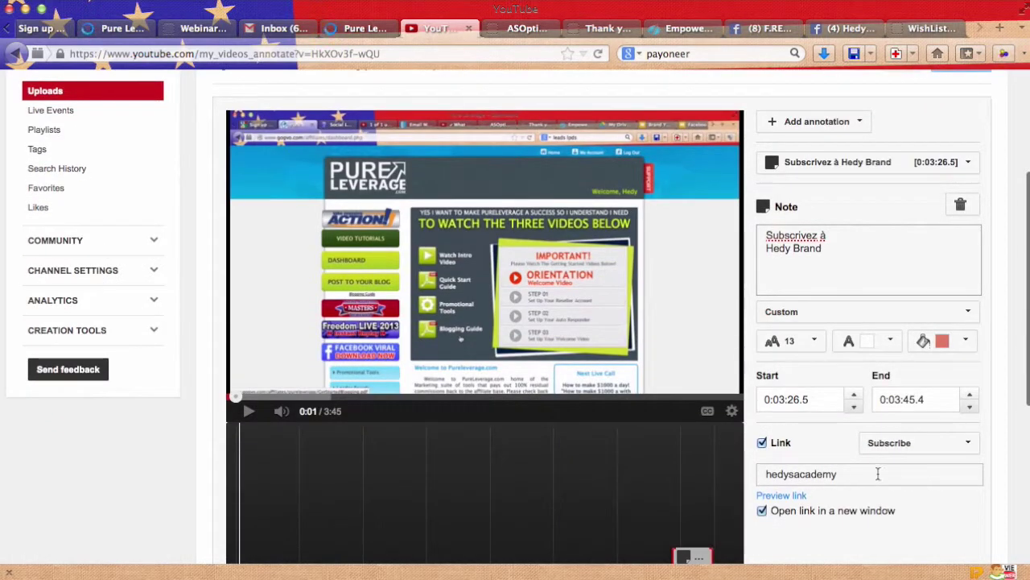
scroll(923, 507, "down", 2)
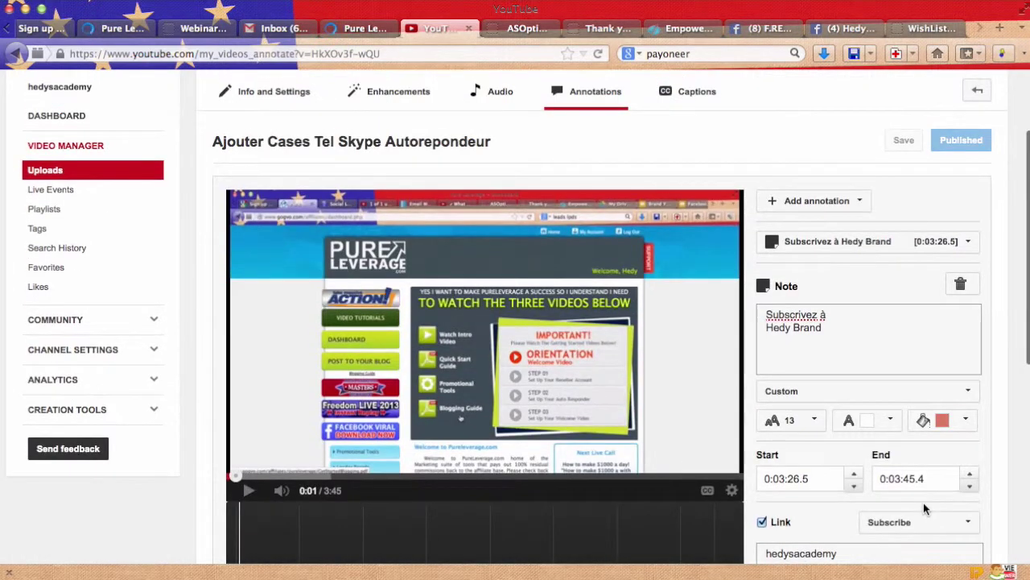
scroll(847, 143, "down", 8)
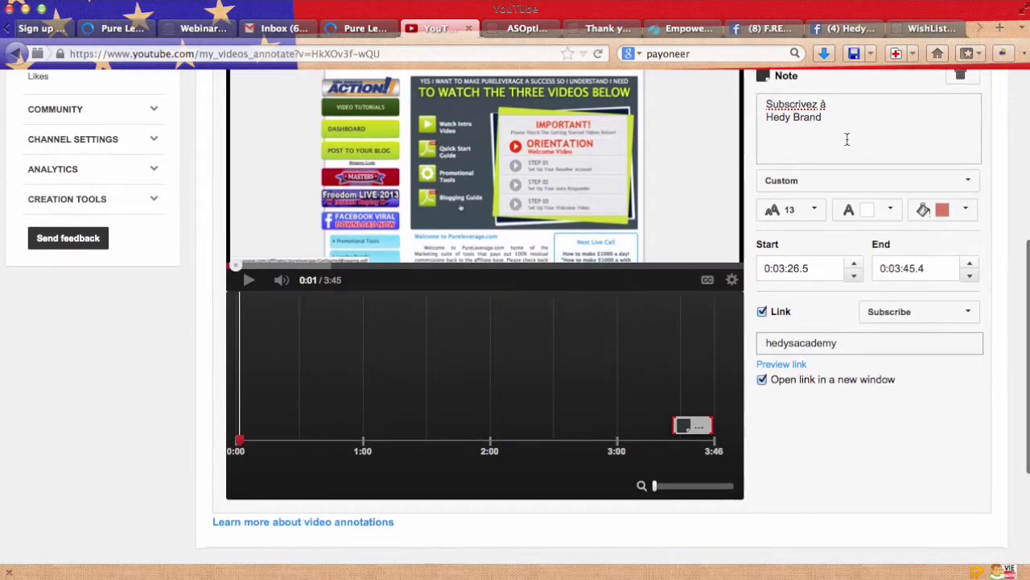
scroll(847, 143, "down", 2)
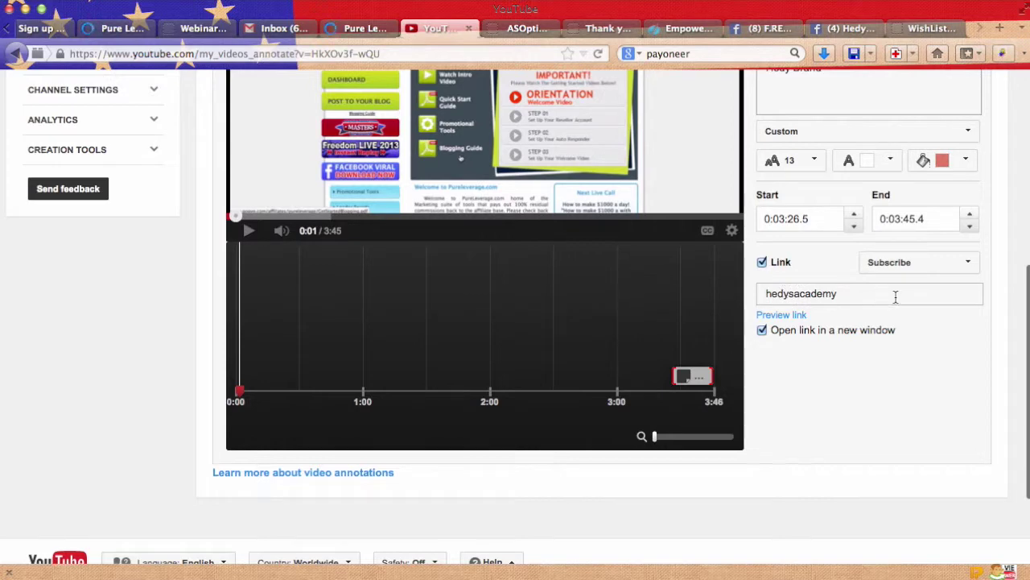
scroll(895, 296, "up", 3)
scroll(895, 296, "up", 1)
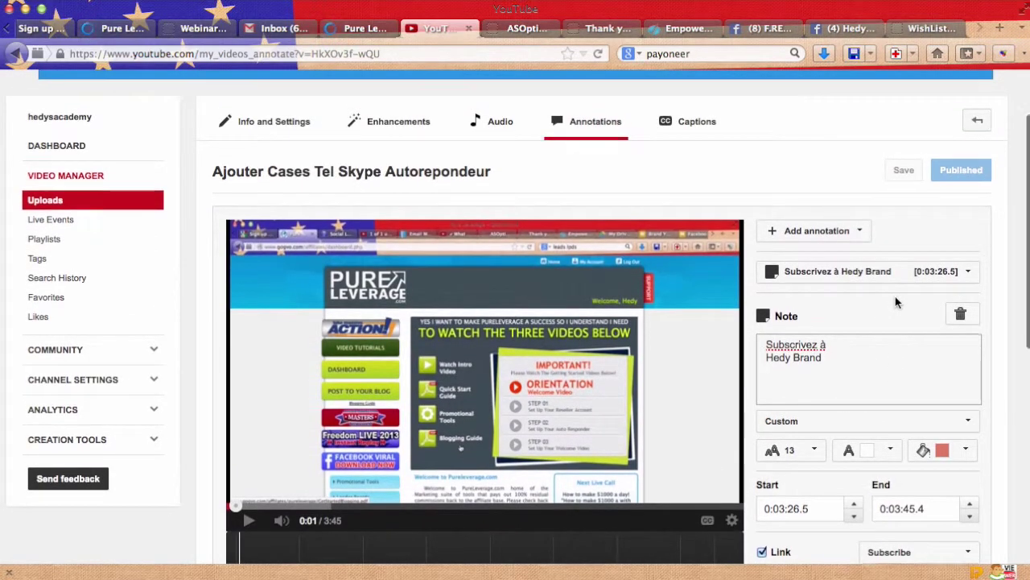
scroll(896, 299, "down", 5)
scroll(897, 303, "up", 10)
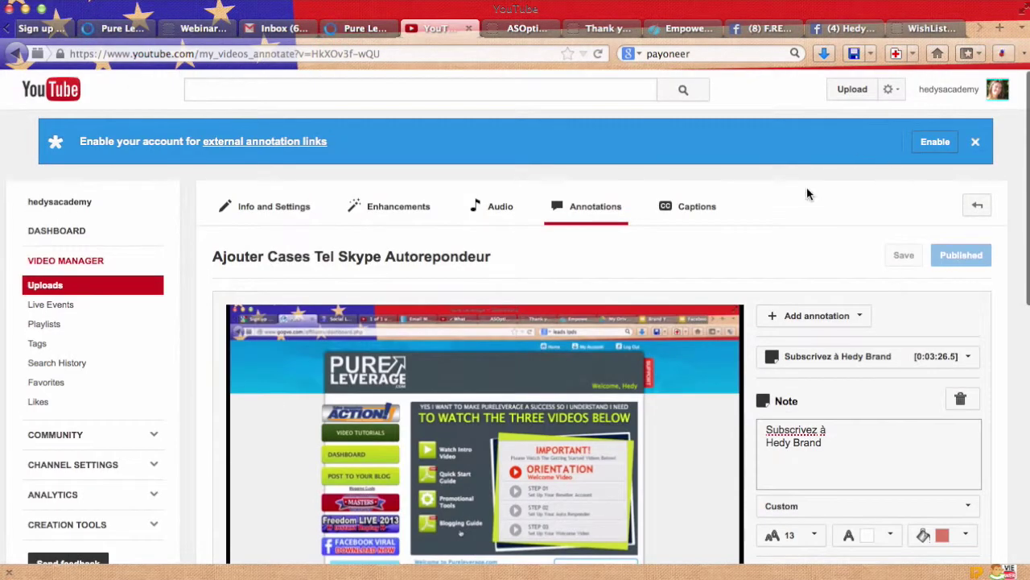
left_click(287, 266)
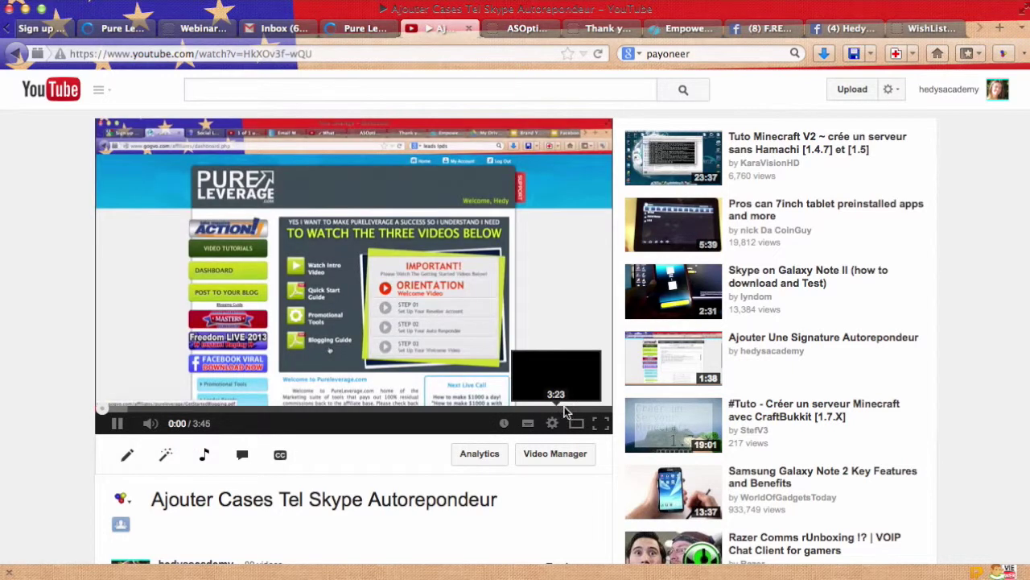
- Seek to 3:27, click the subscribe note to test its link, and return to the video tab
left_click(564, 406)
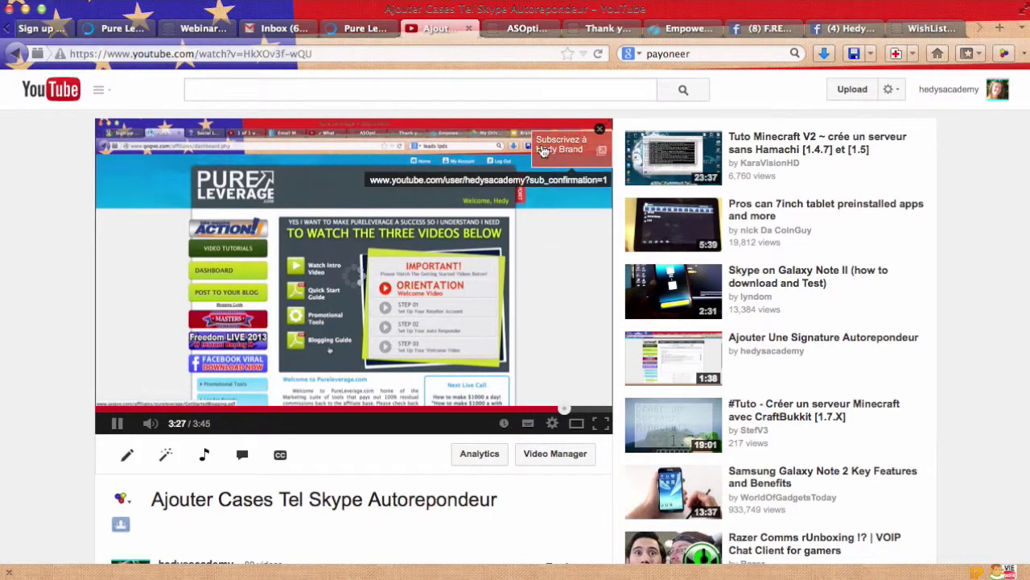
mouse_move(561, 146)
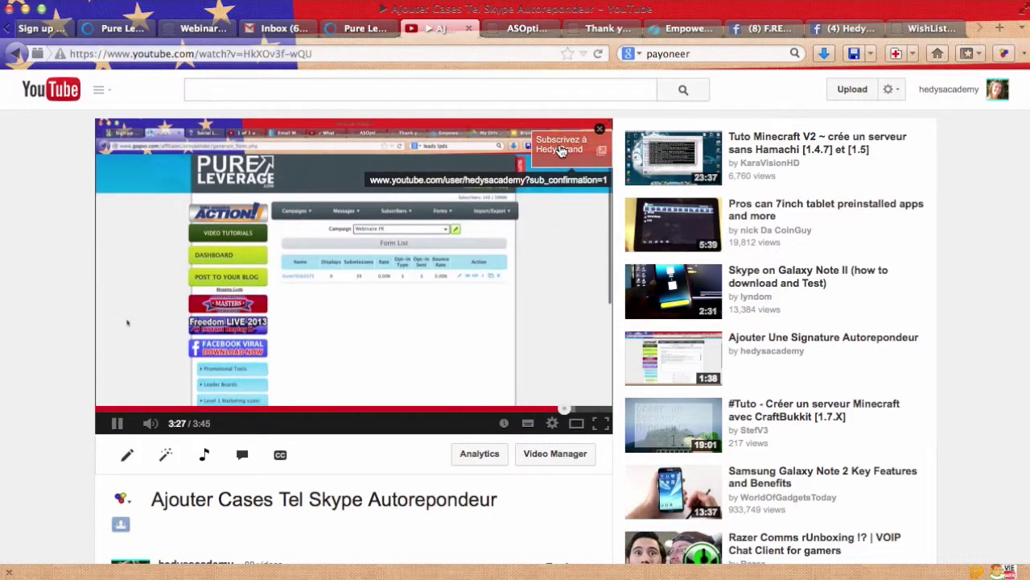
left_click(561, 150)
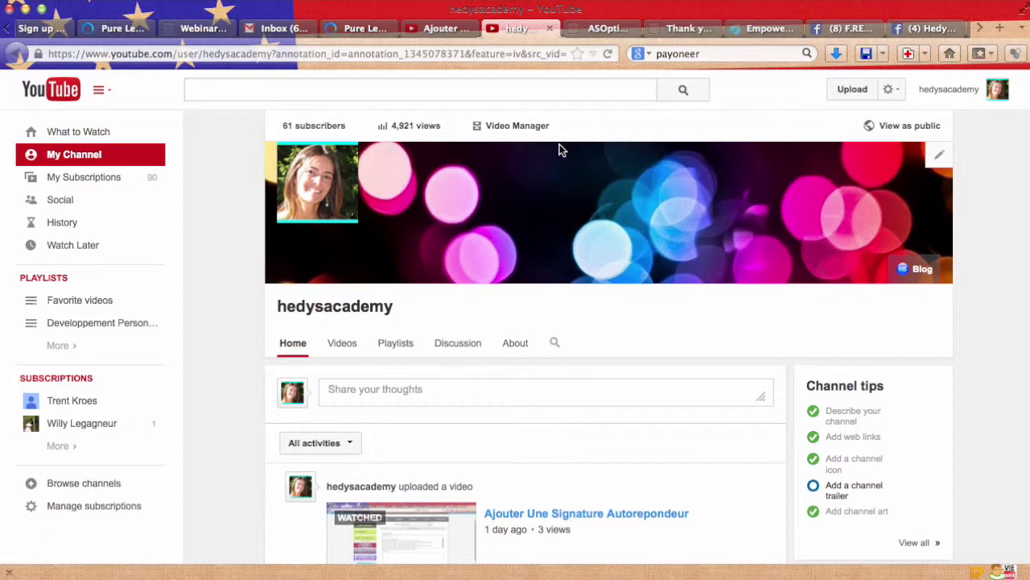
scroll(683, 416, "down", 1)
scroll(682, 416, "down", 3)
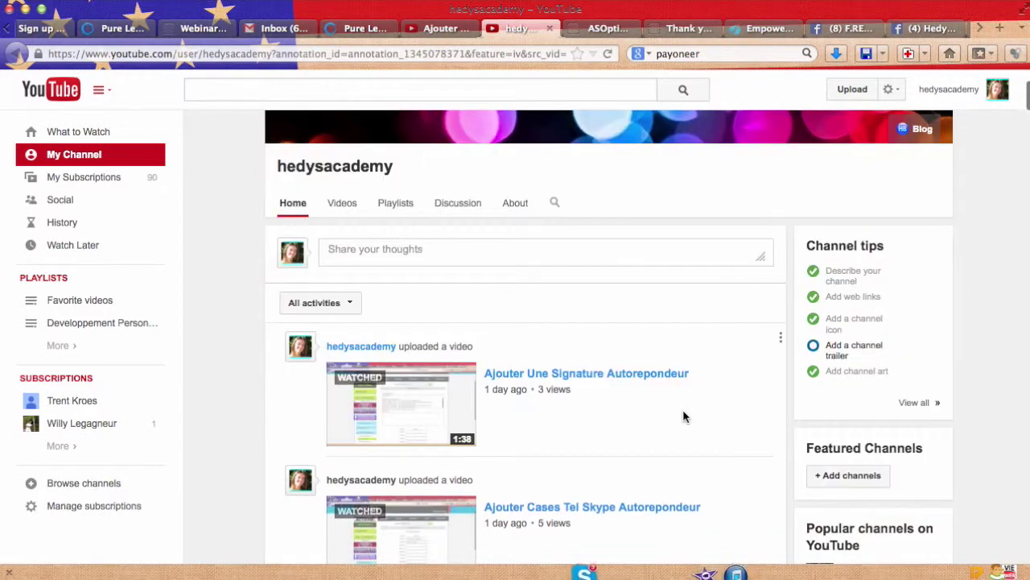
scroll(682, 417, "up", 4)
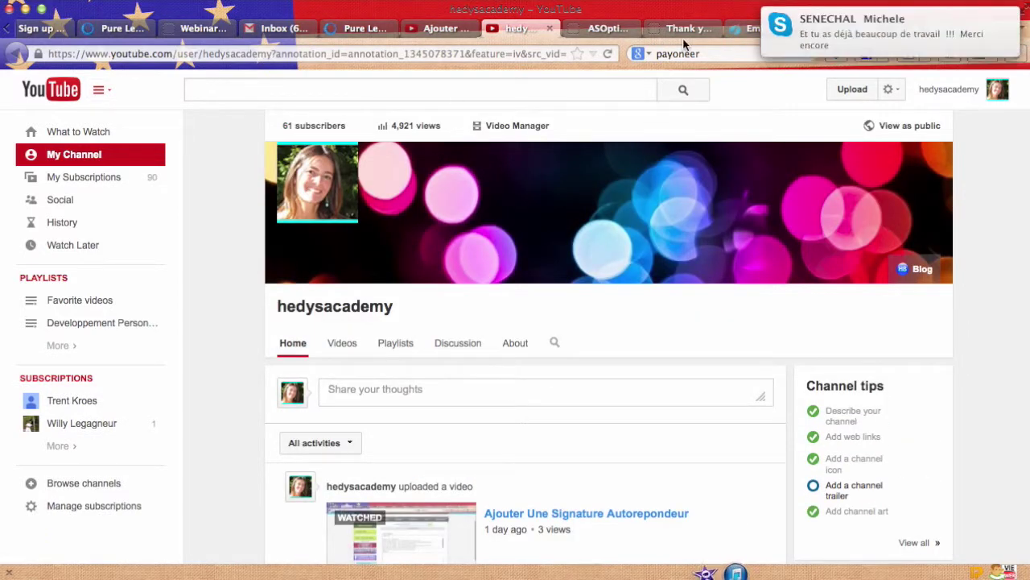
left_click(429, 28)
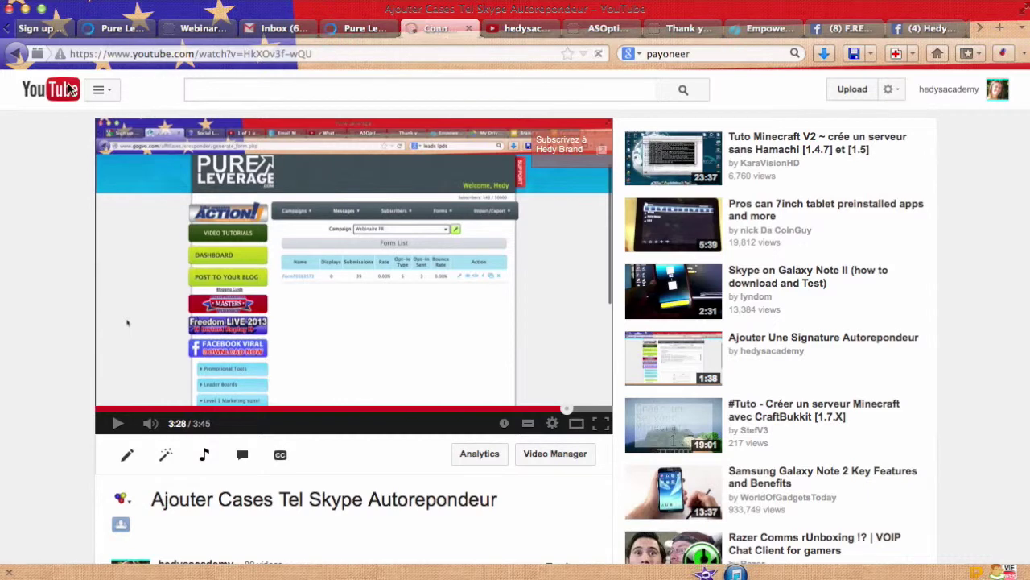
- Go through Video Manager to the channel's Features settings and open InVideo Programming
left_click(888, 89)
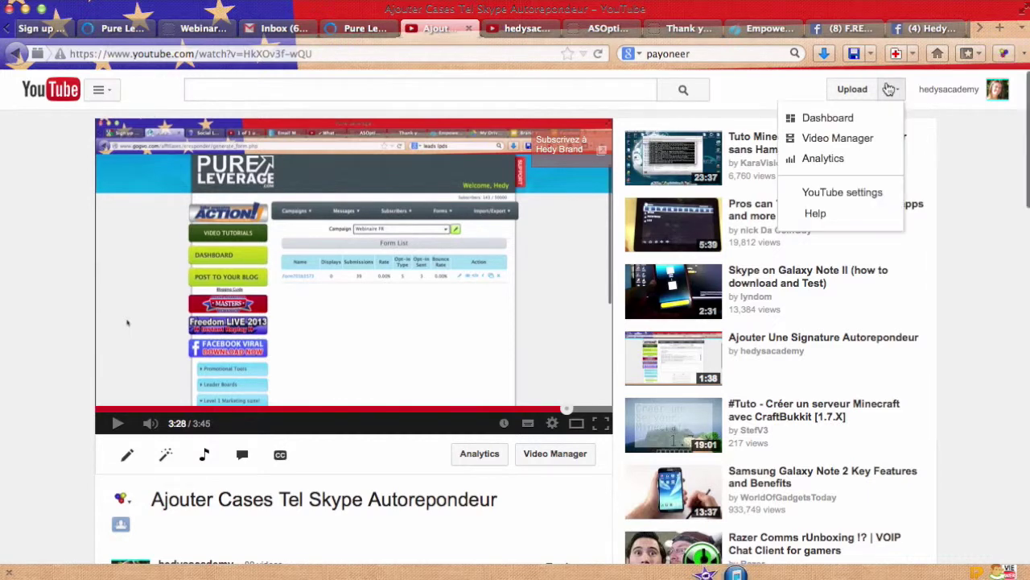
left_click(858, 138)
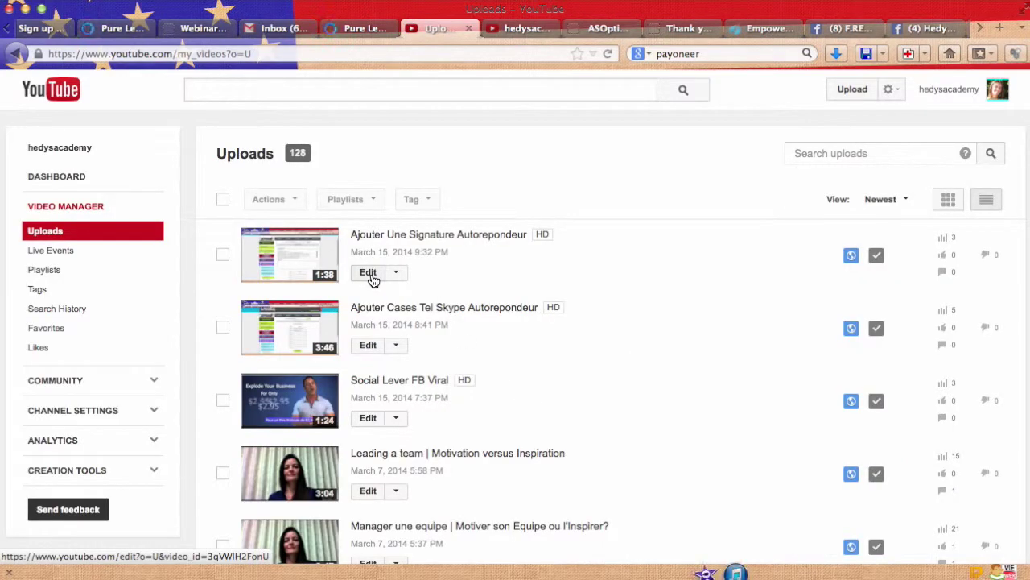
left_click(46, 271)
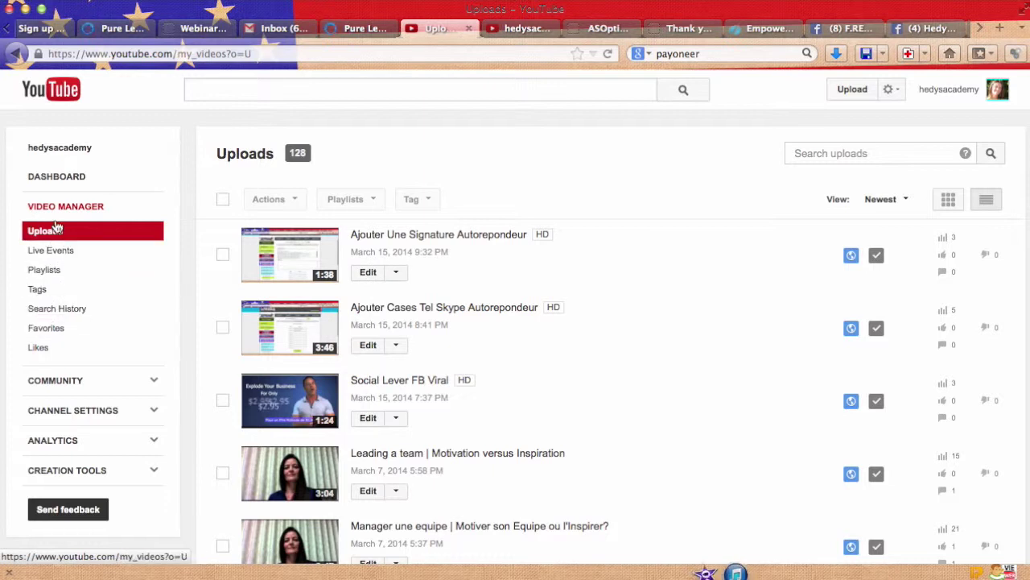
left_click(58, 178)
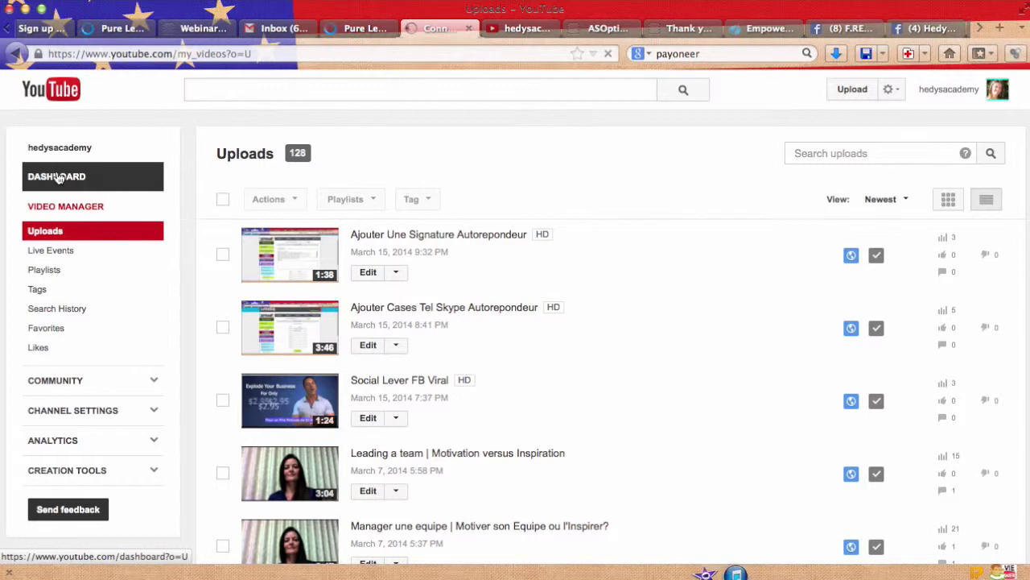
left_click(65, 413)
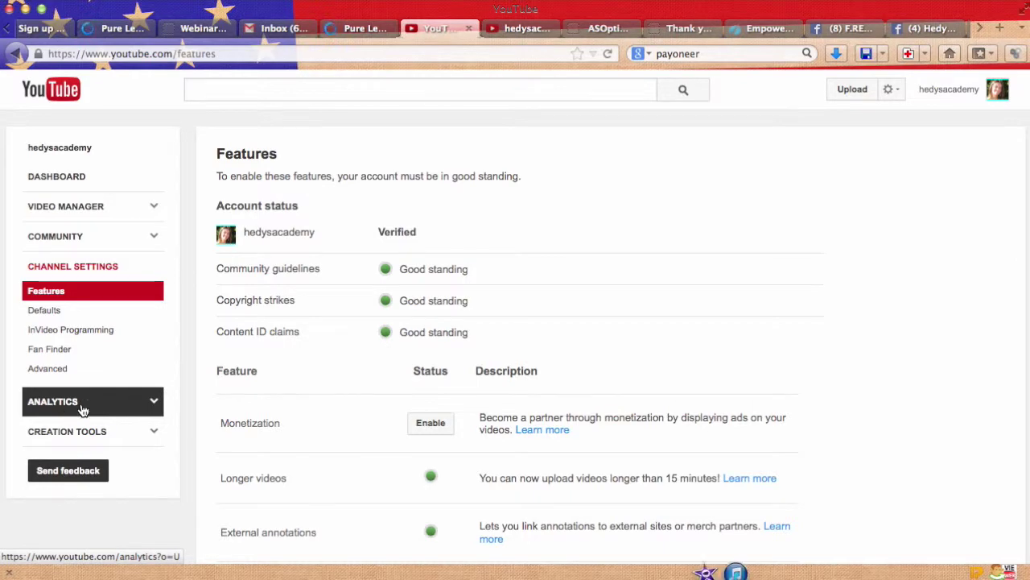
scroll(333, 433, "down", 3)
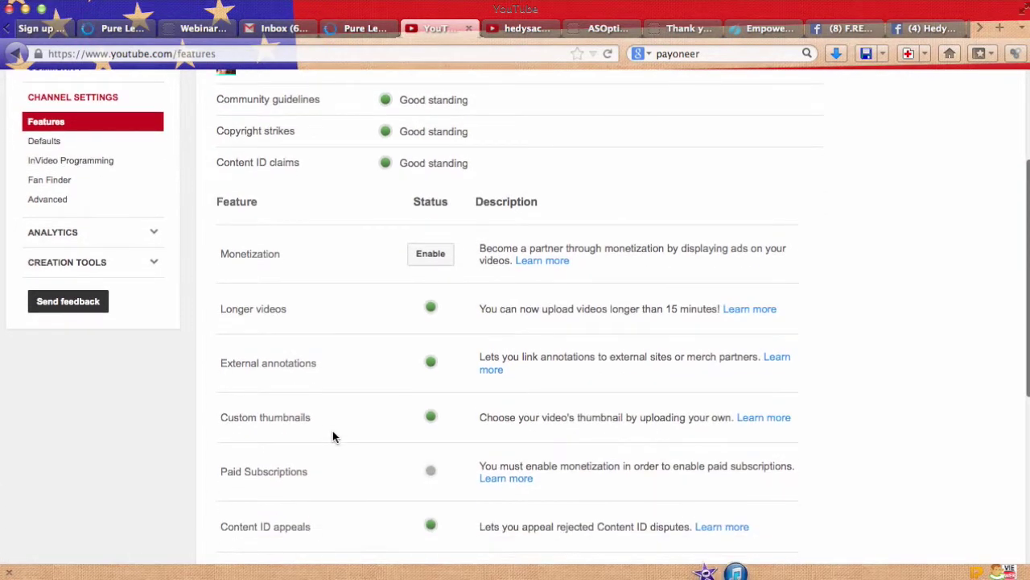
left_click(81, 167)
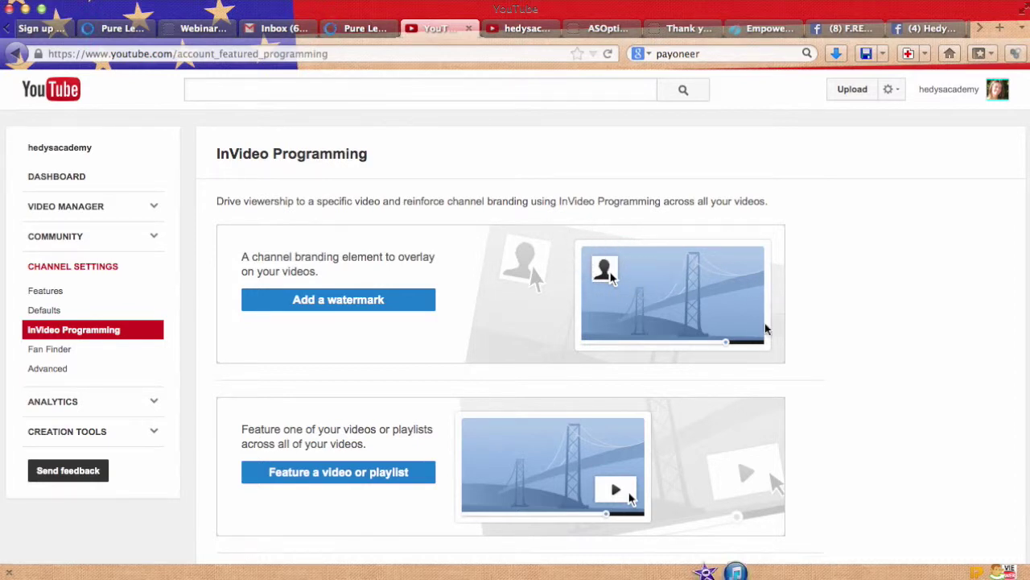
- Start adding a channel watermark for hedysacademy from InVideo Programming, opening the upload dialog
scroll(833, 362, "down", 4)
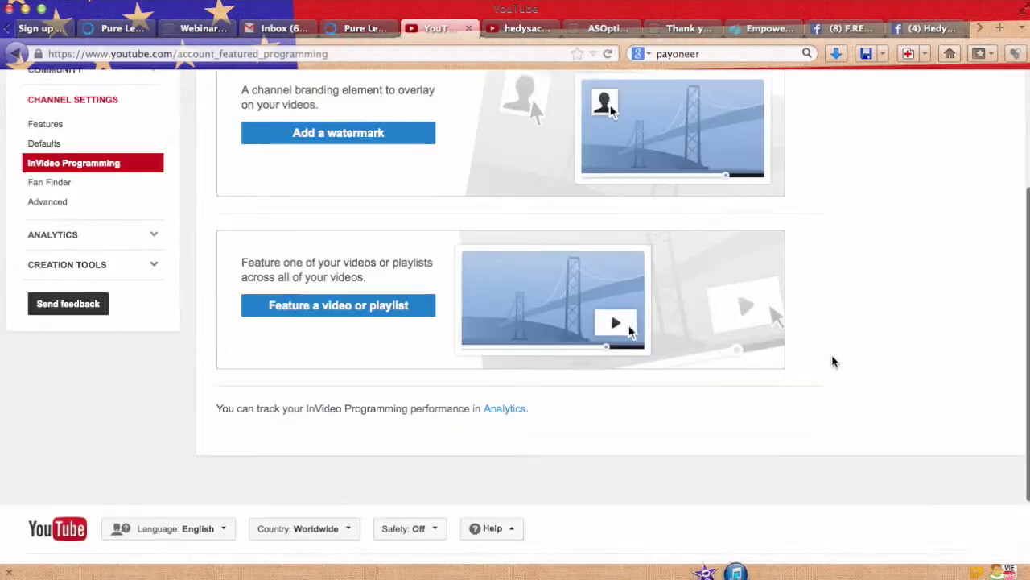
scroll(833, 362, "up", 3)
scroll(833, 361, "up", 2)
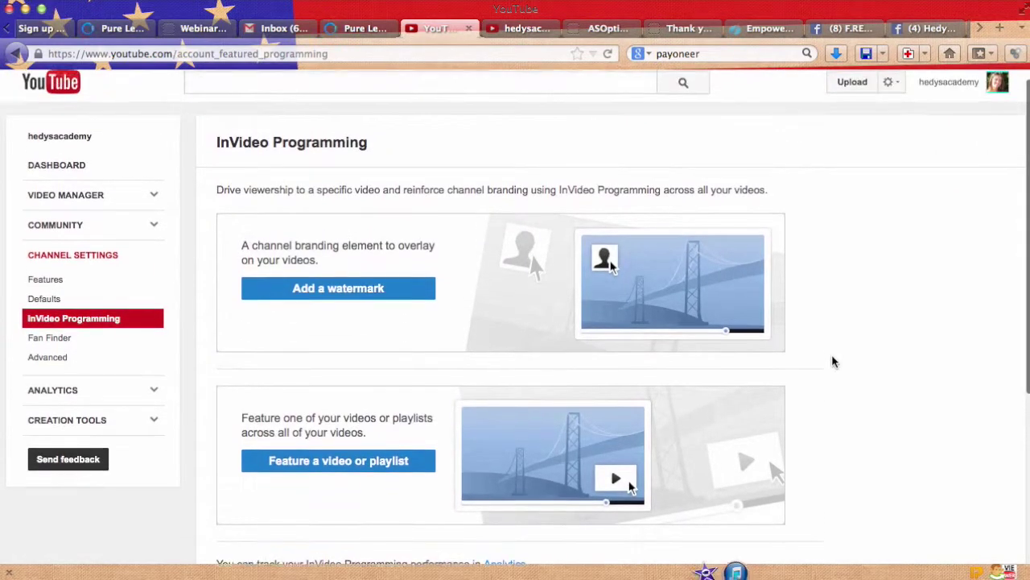
scroll(833, 362, "down", 1)
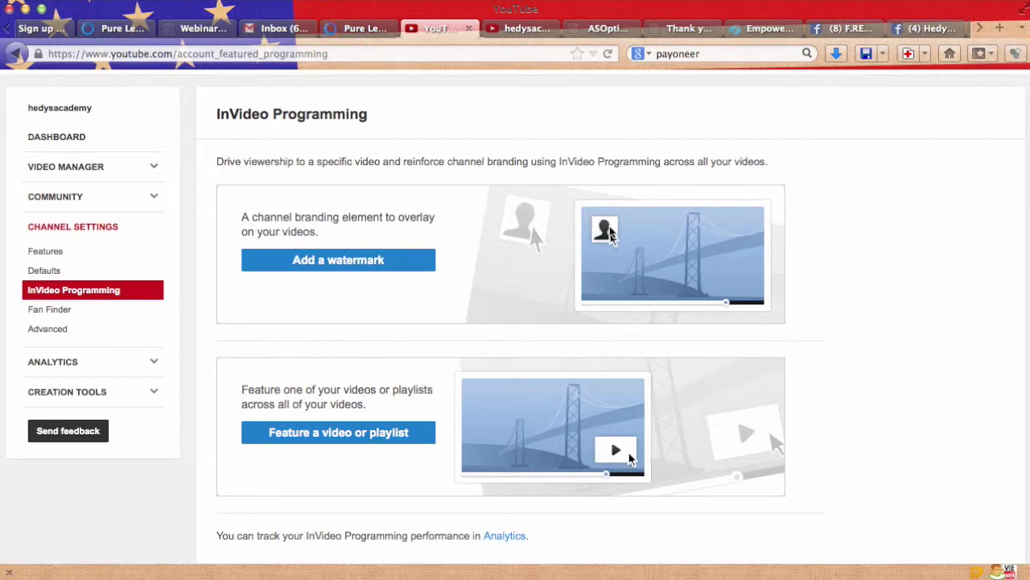
left_click(330, 274)
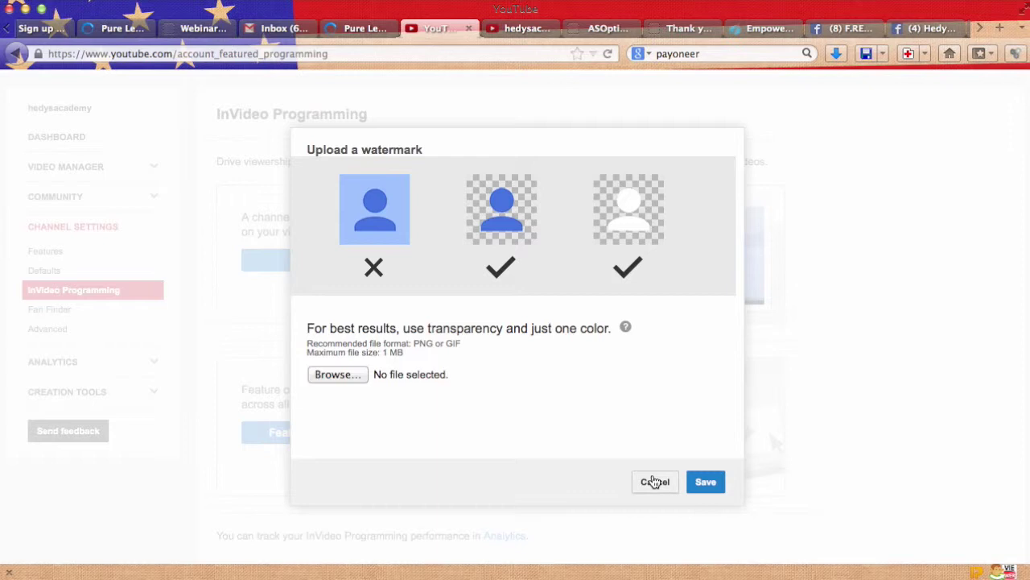
left_click(706, 481)
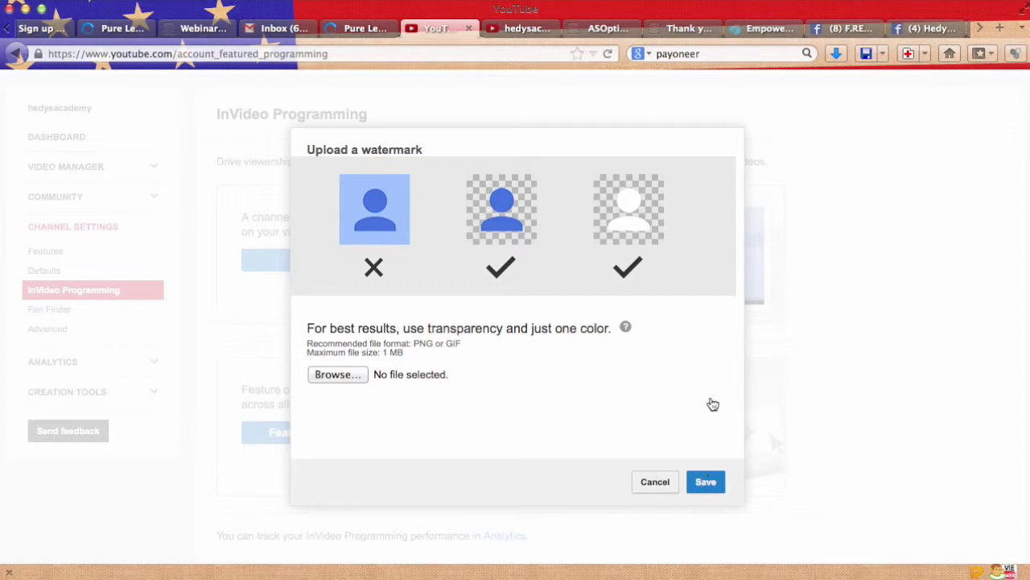